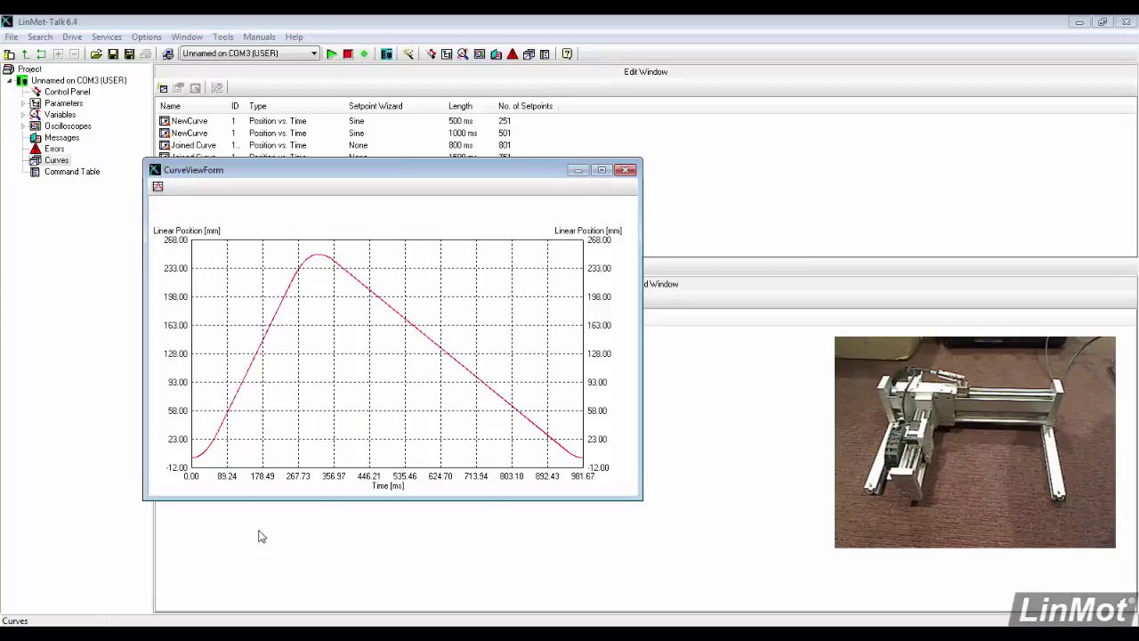
Close the curve preview and start a recording in the Default oscilloscope
click(626, 169)
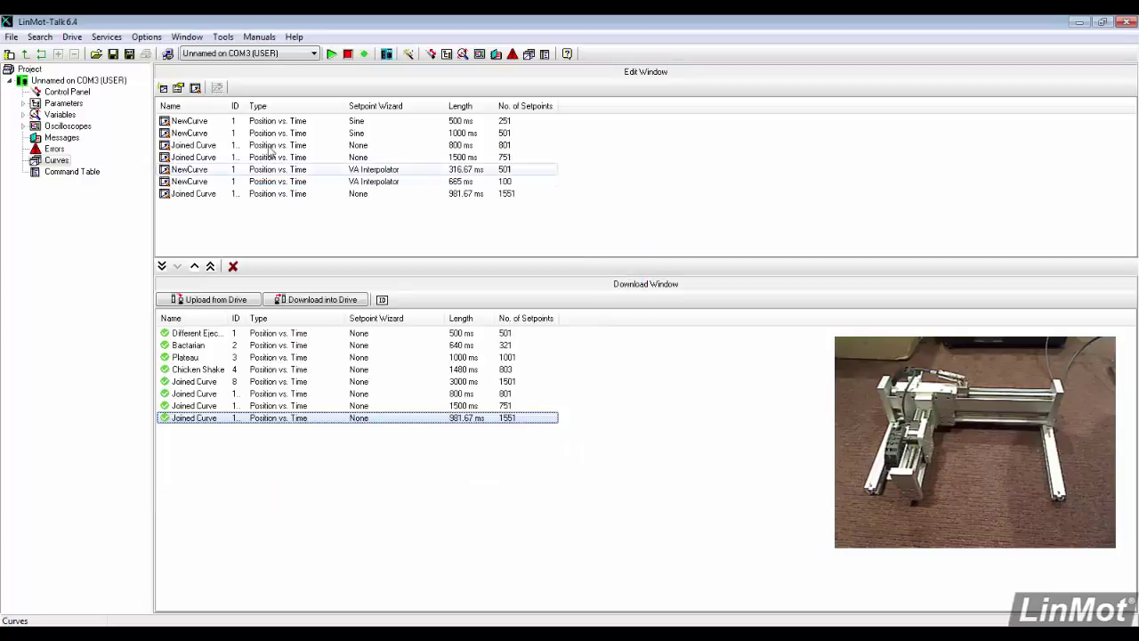
click(79, 128)
double_click(187, 106)
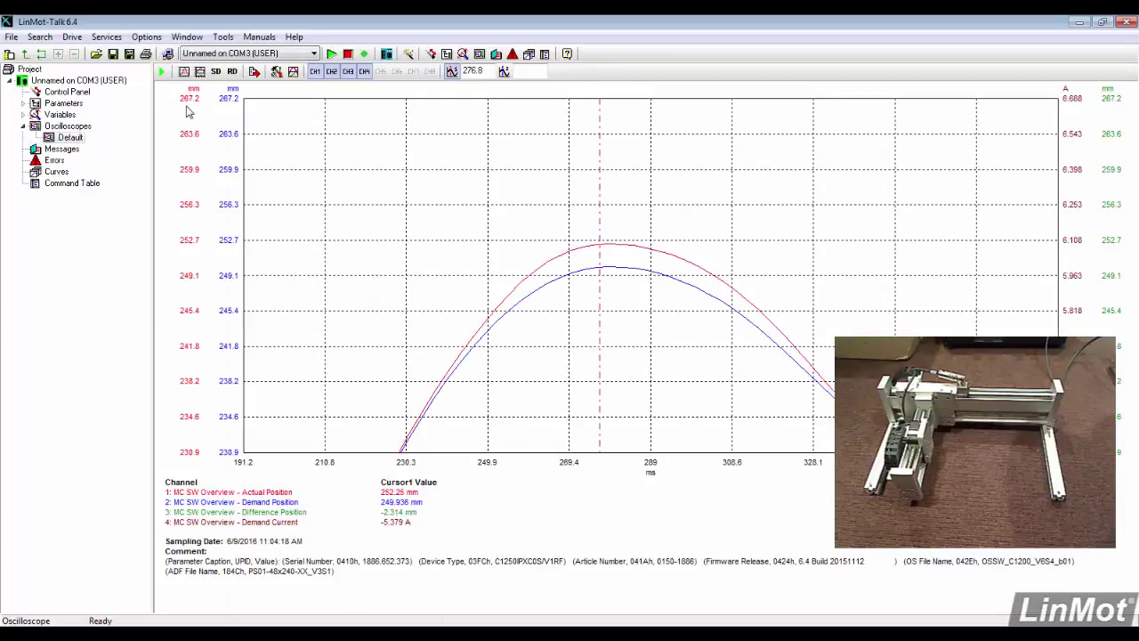
click(161, 71)
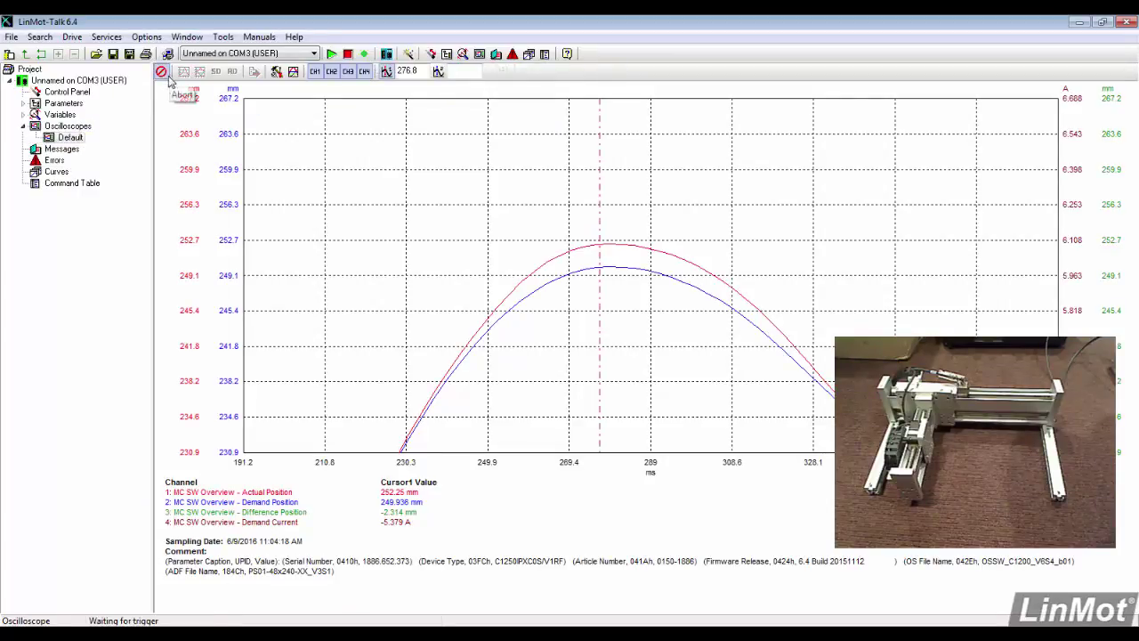
Enable manual override for the motion command interface and send the Time Curve With Default Parameters command with curve ID 13
click(432, 54)
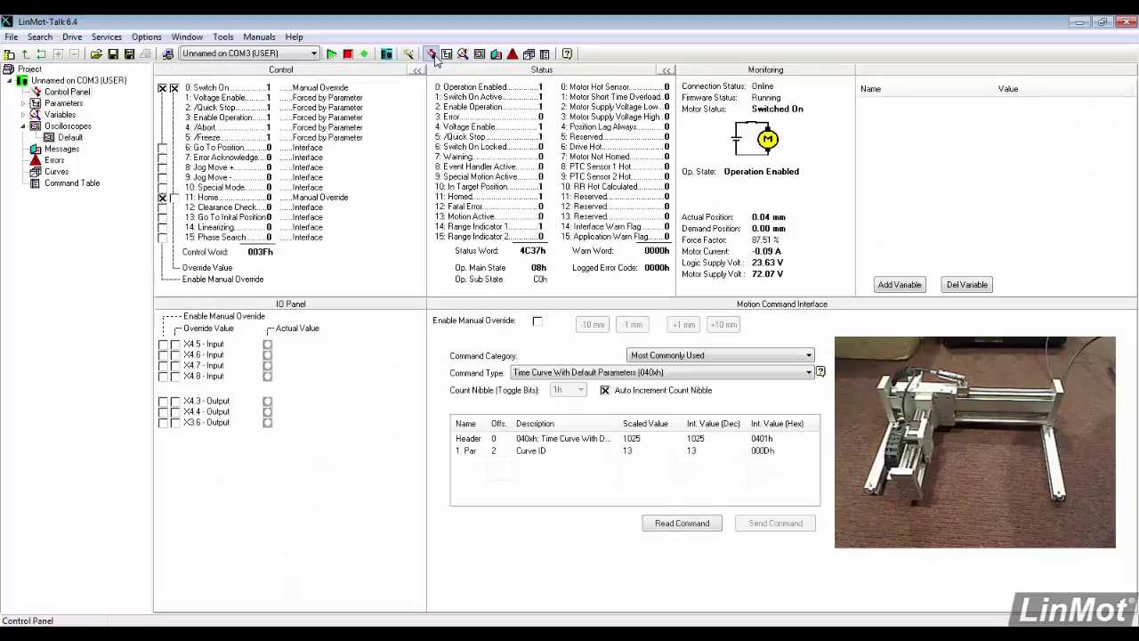
click(538, 322)
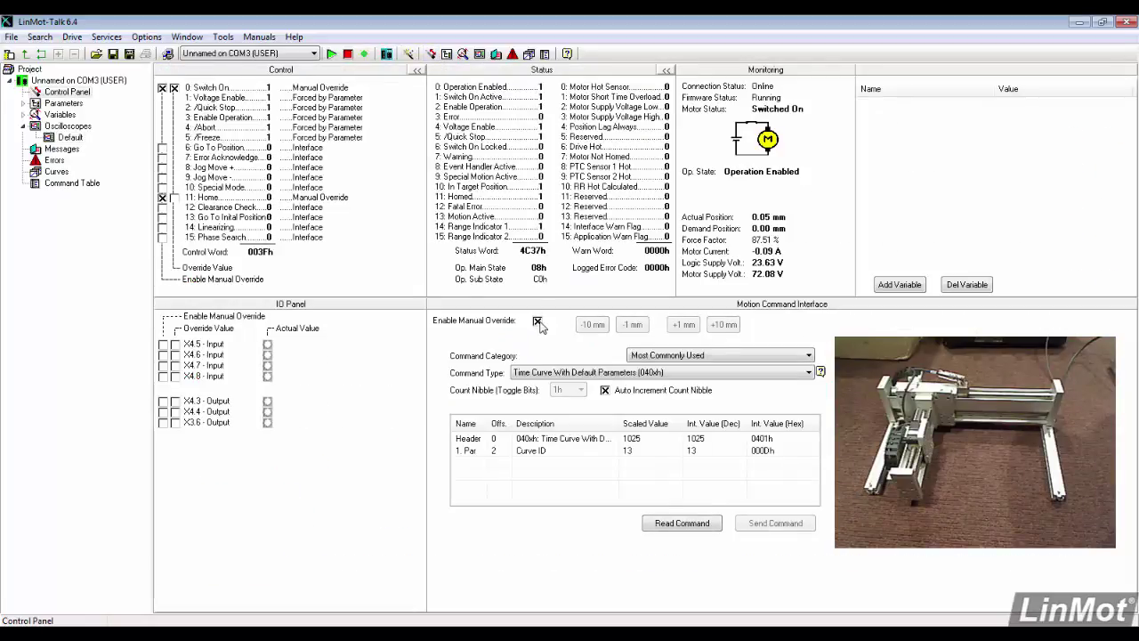
click(772, 527)
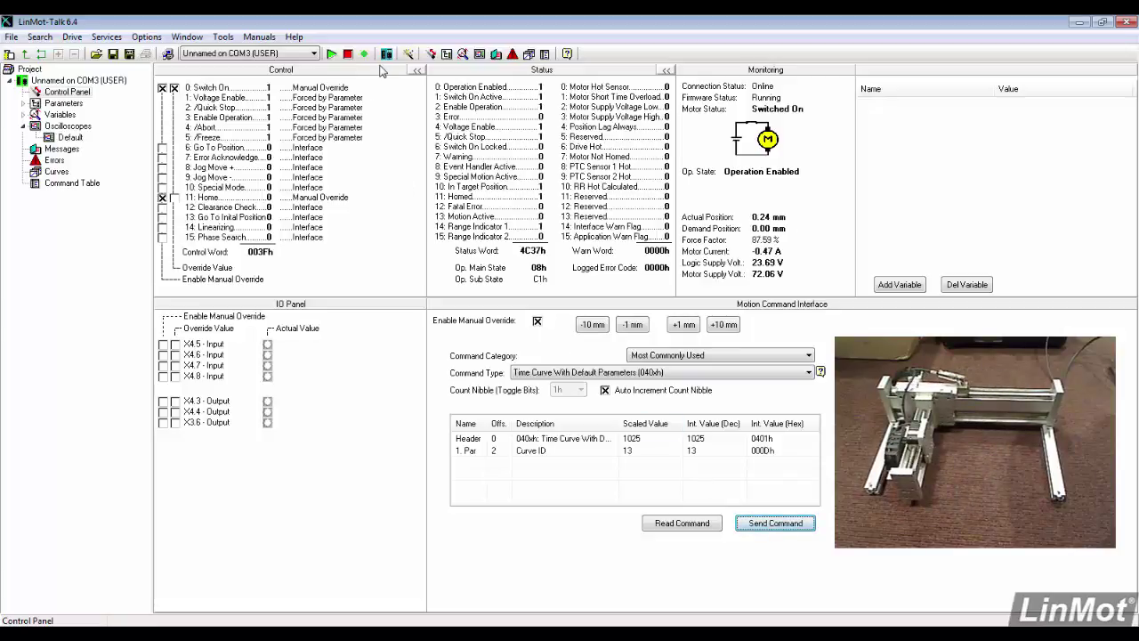
Show the full recorded oscilloscope trace and zoom in on the peak of the actual and demand position curves
click(480, 53)
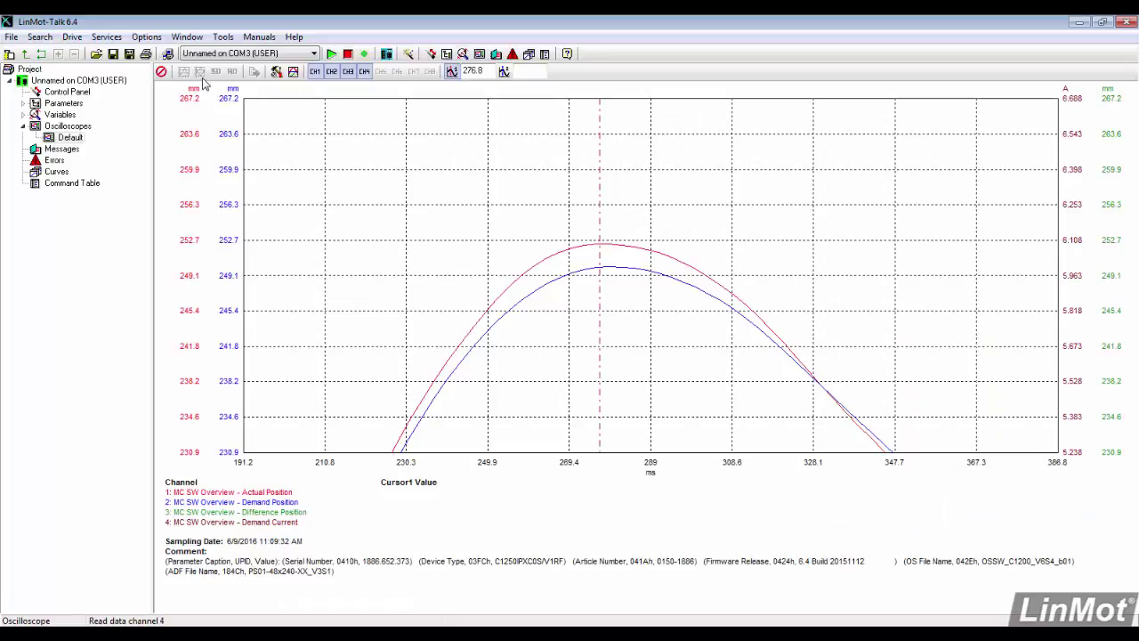
click(200, 73)
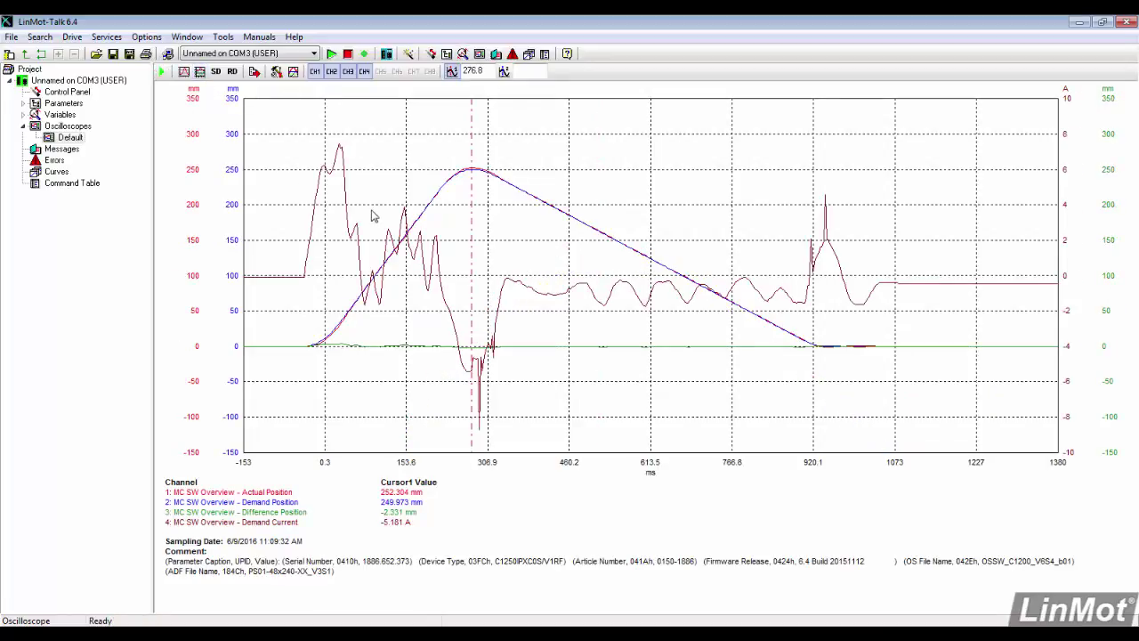
drag(419, 149, 527, 182)
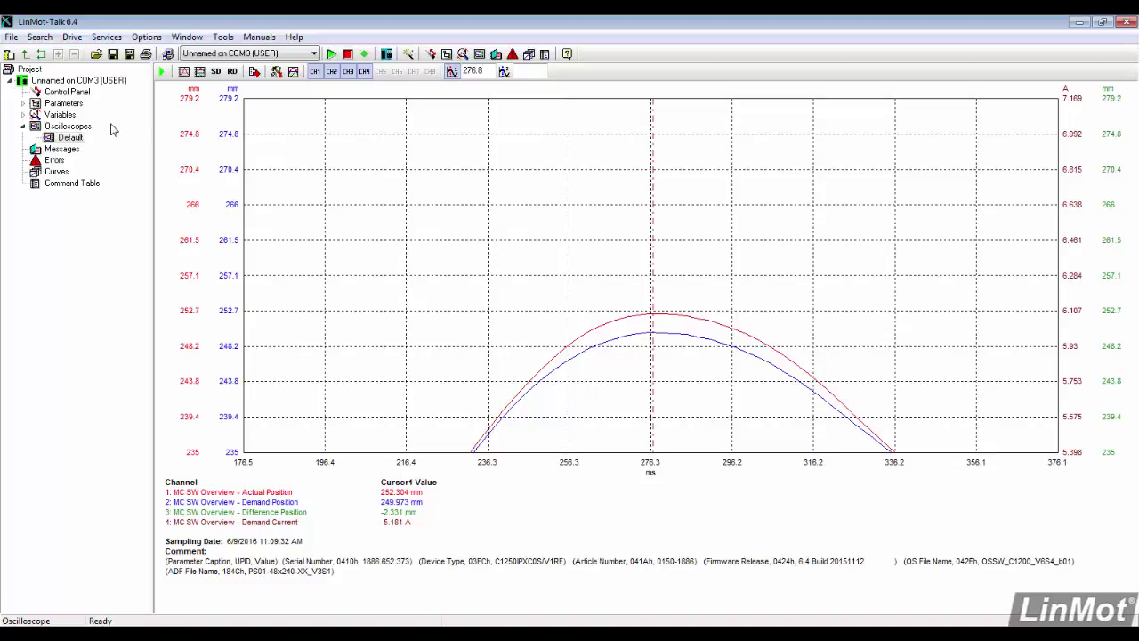
In the Motor Wizard's feed forward parameters, keep Stator as moving part and set additional load mass to 6400 g and dry friction to 30 N
click(411, 56)
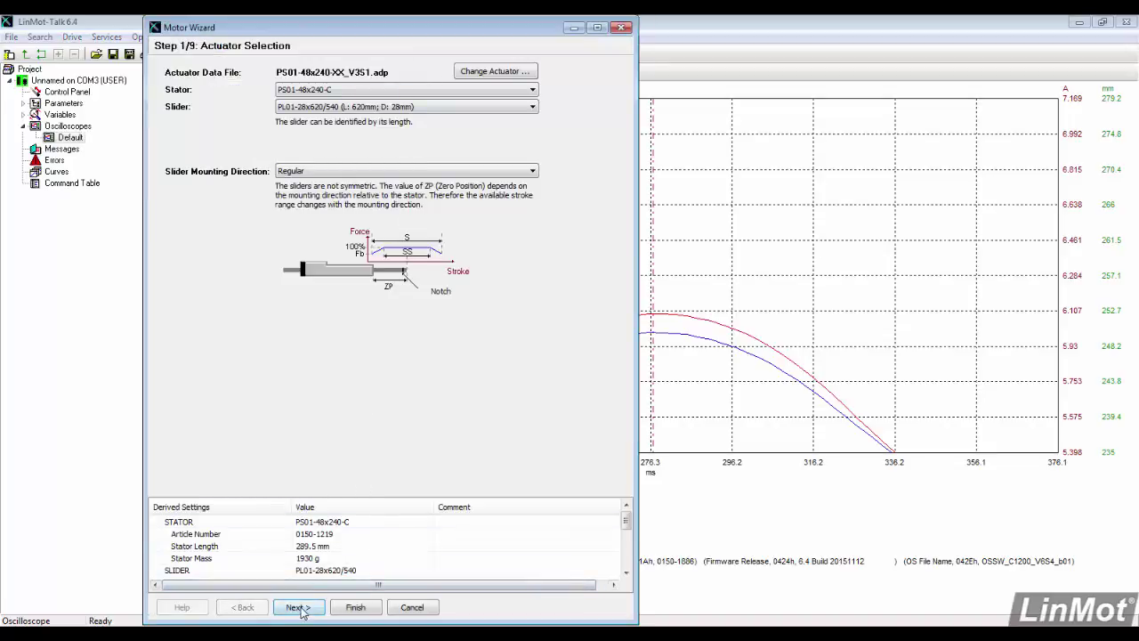
click(299, 607)
click(299, 607)
click(298, 607)
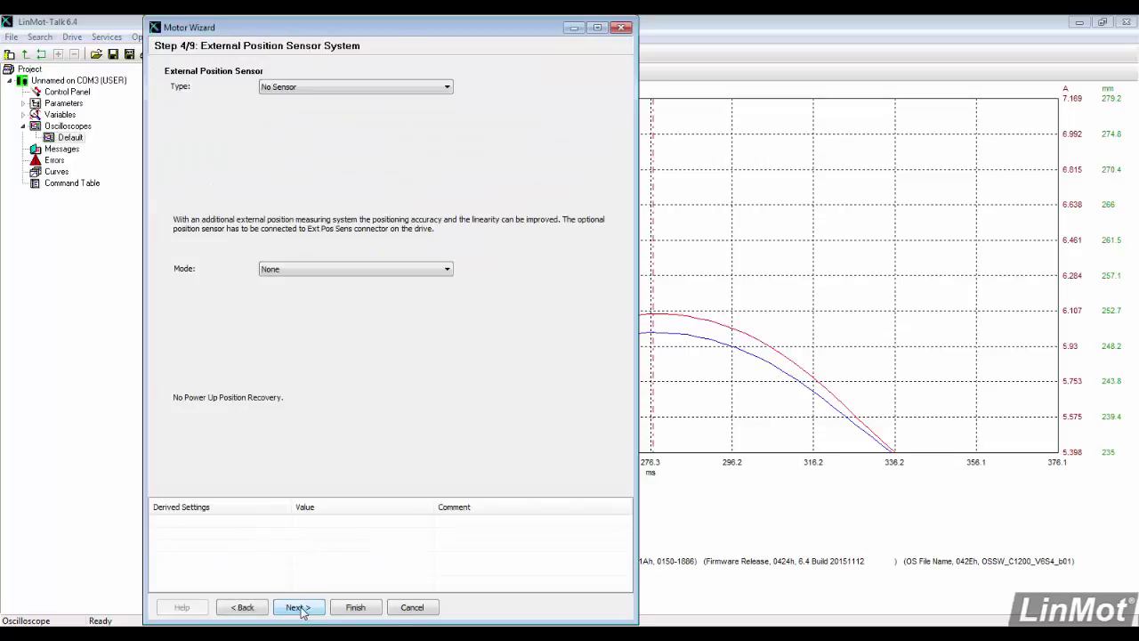
click(299, 607)
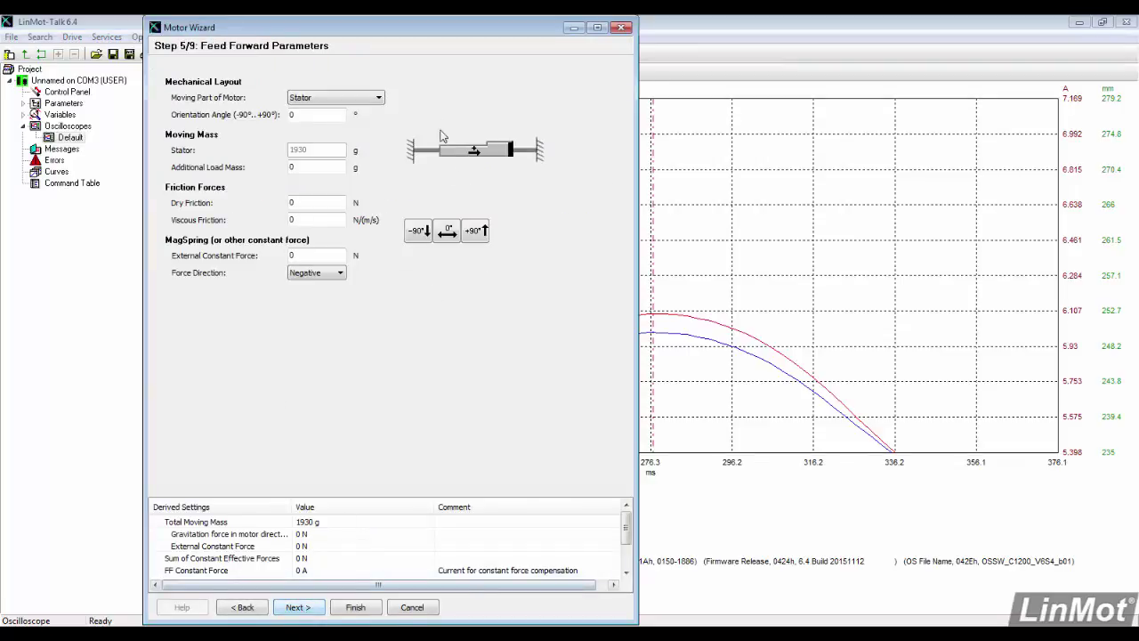
click(376, 98)
click(375, 98)
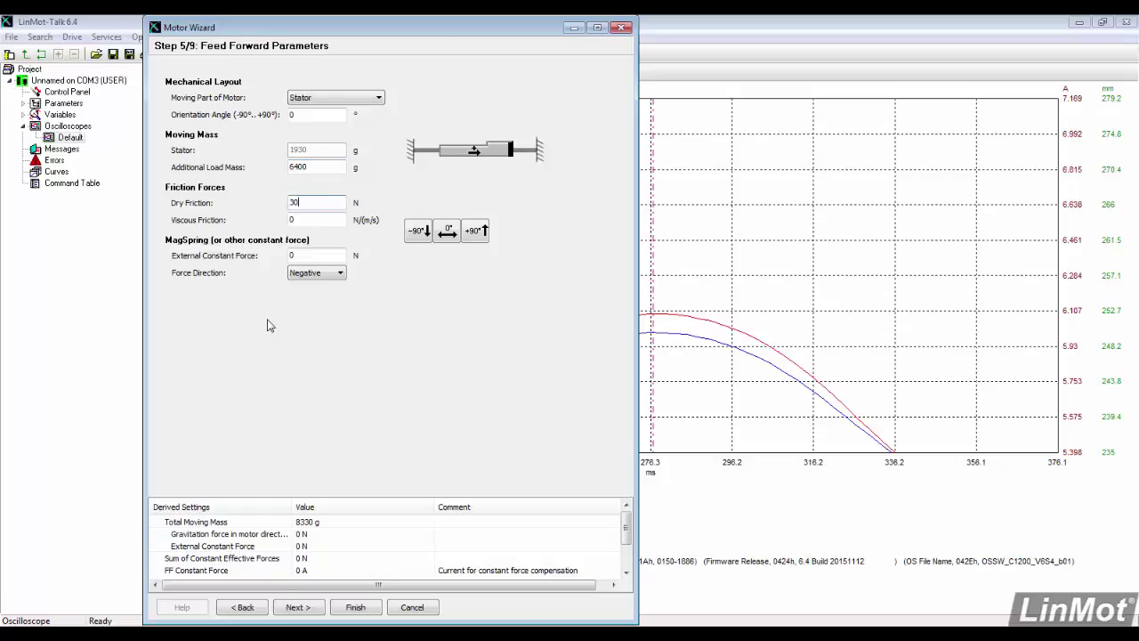
Finish the Motor Wizard from the PID settings page, agreeing to stop the firmware so the parameters are written to the drive
click(299, 607)
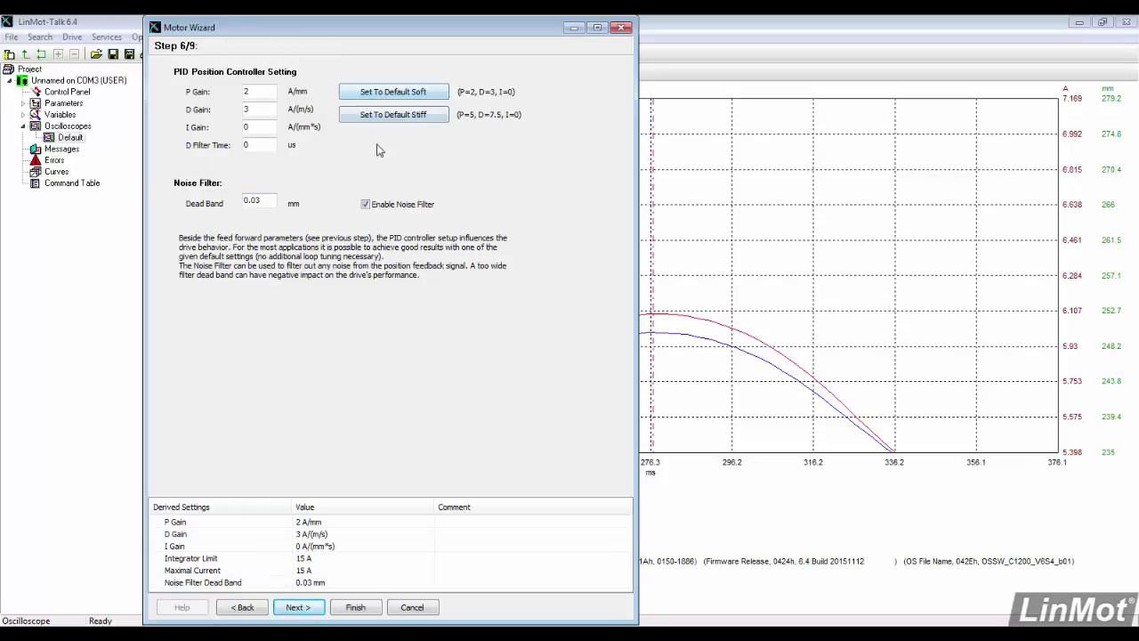
click(355, 612)
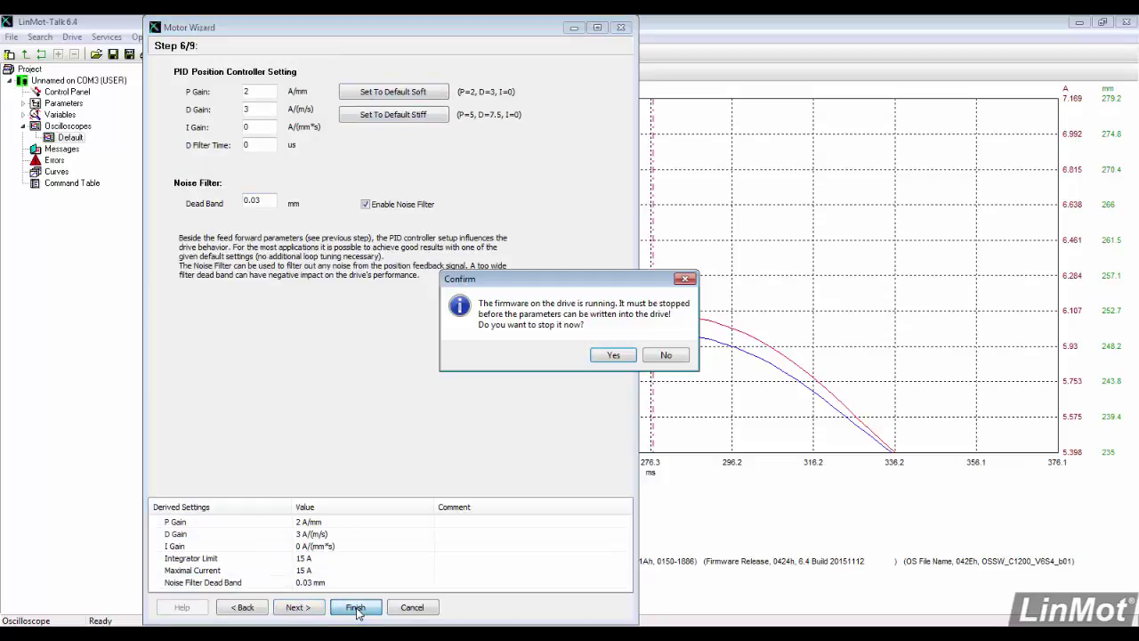
click(610, 358)
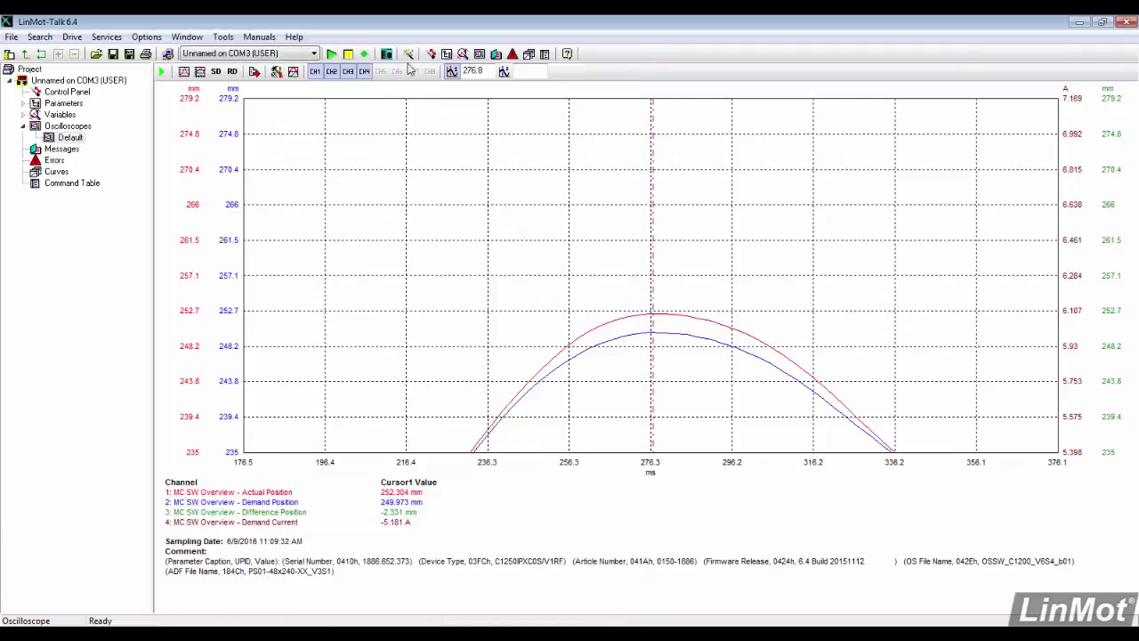
Restart the drive firmware with the control panel open
click(432, 55)
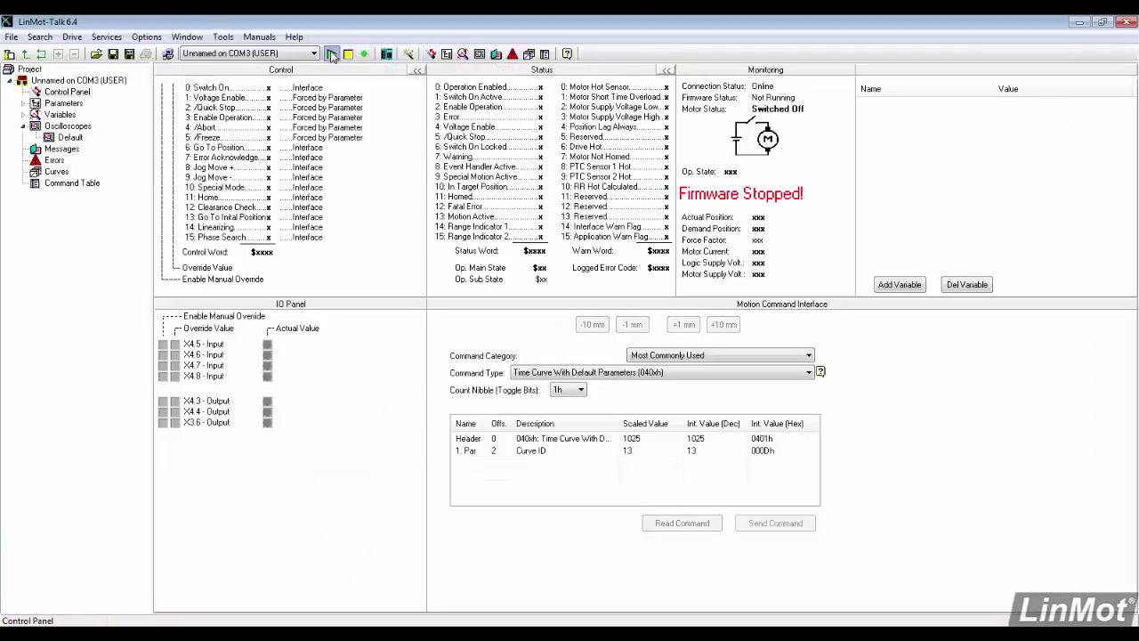
click(332, 54)
click(606, 350)
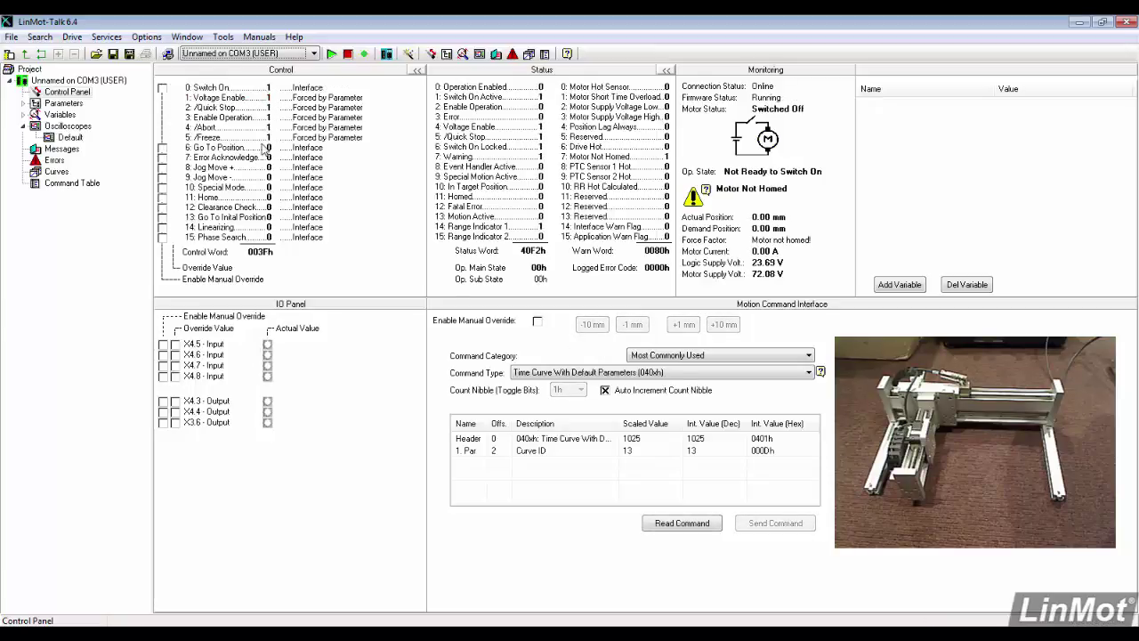
Switch on the motor and home it through manual overrides of the Switch On and Home control bits
click(162, 89)
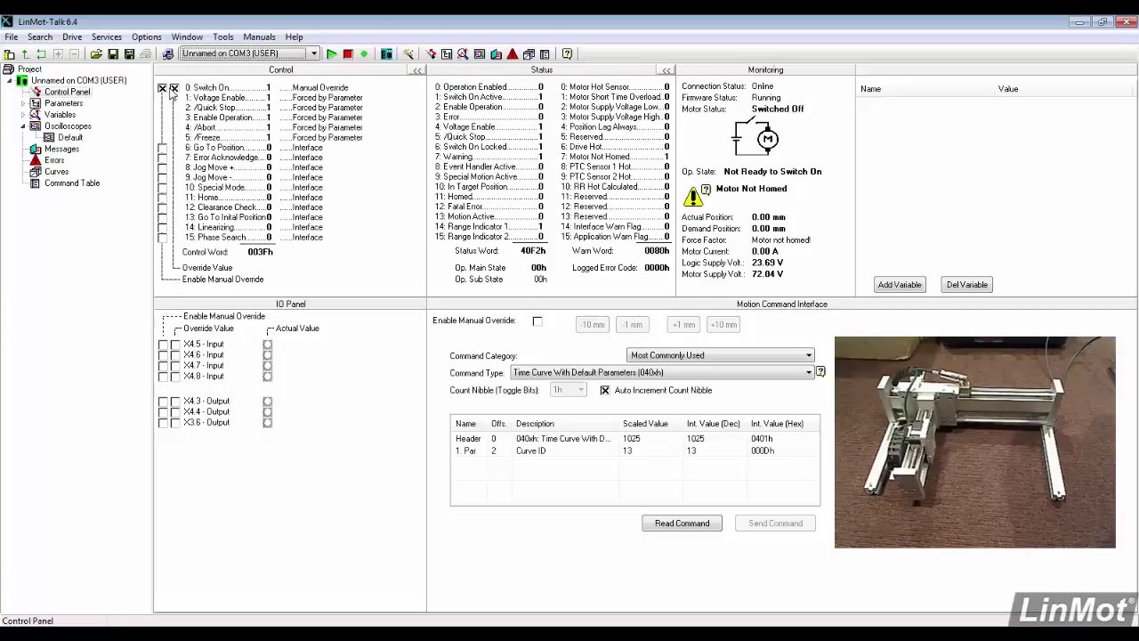
click(175, 88)
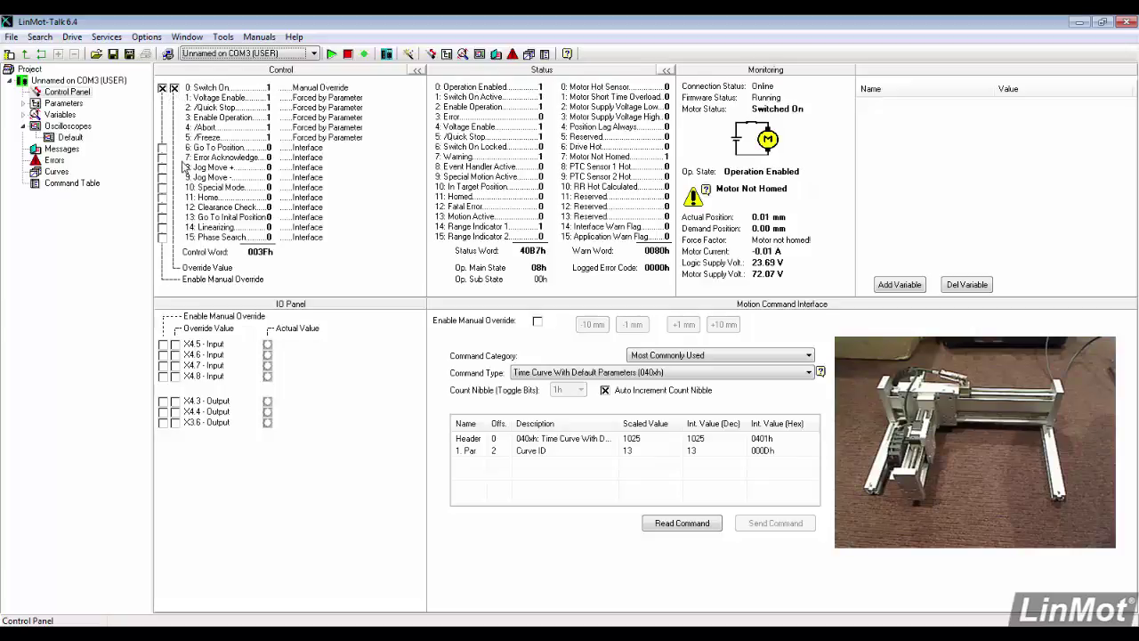
click(162, 197)
click(174, 196)
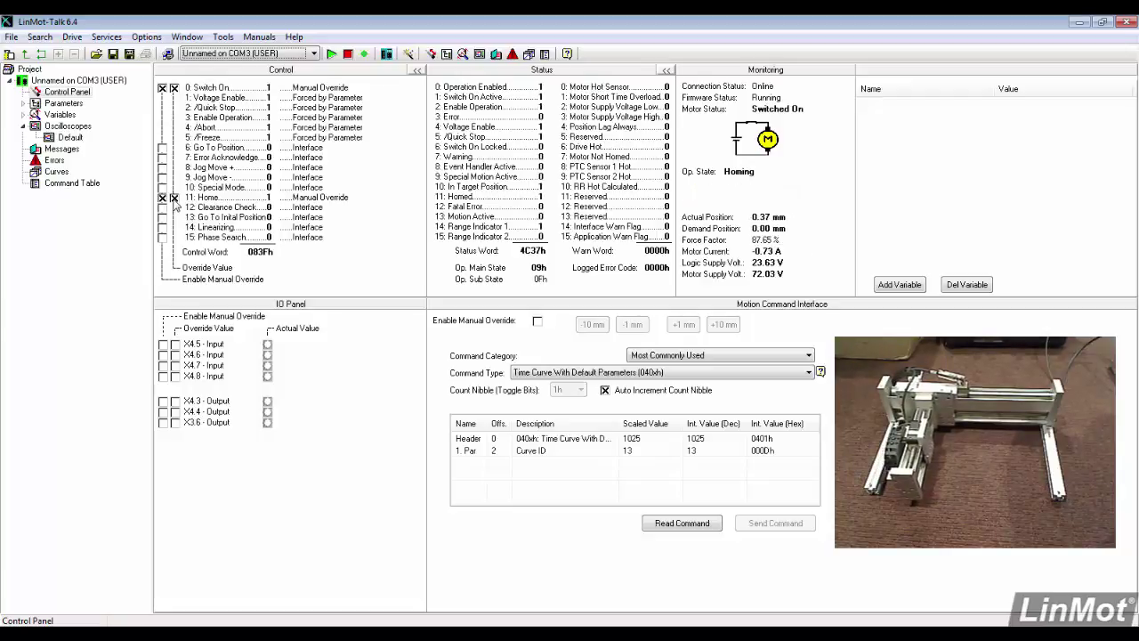
Duplicate the Default oscilloscope and open the copy
click(69, 125)
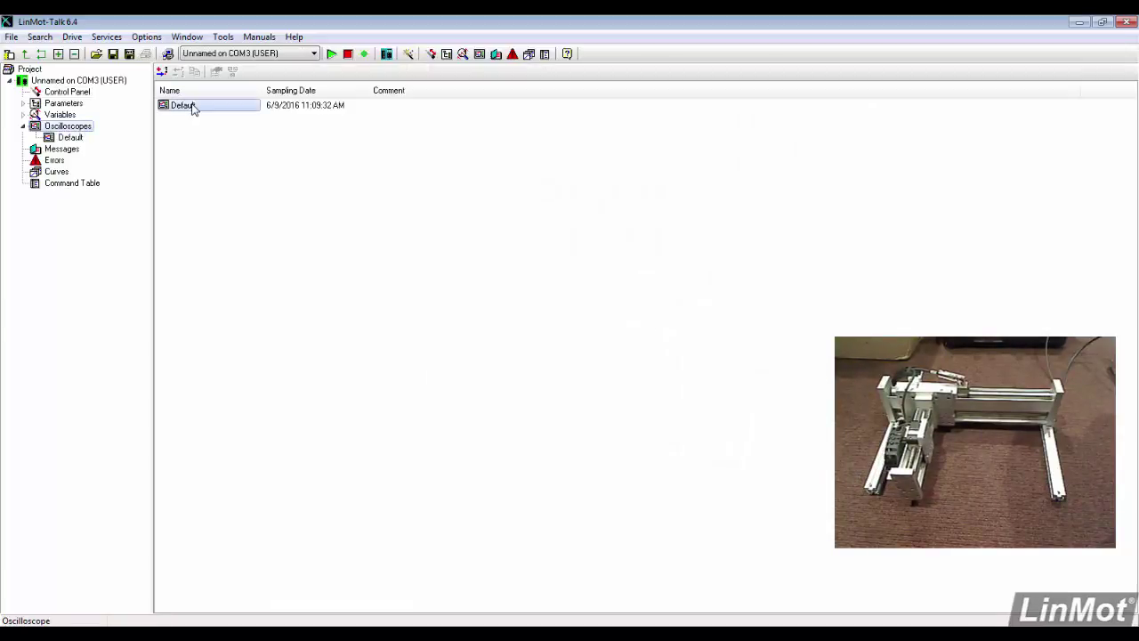
right_click(191, 108)
click(226, 145)
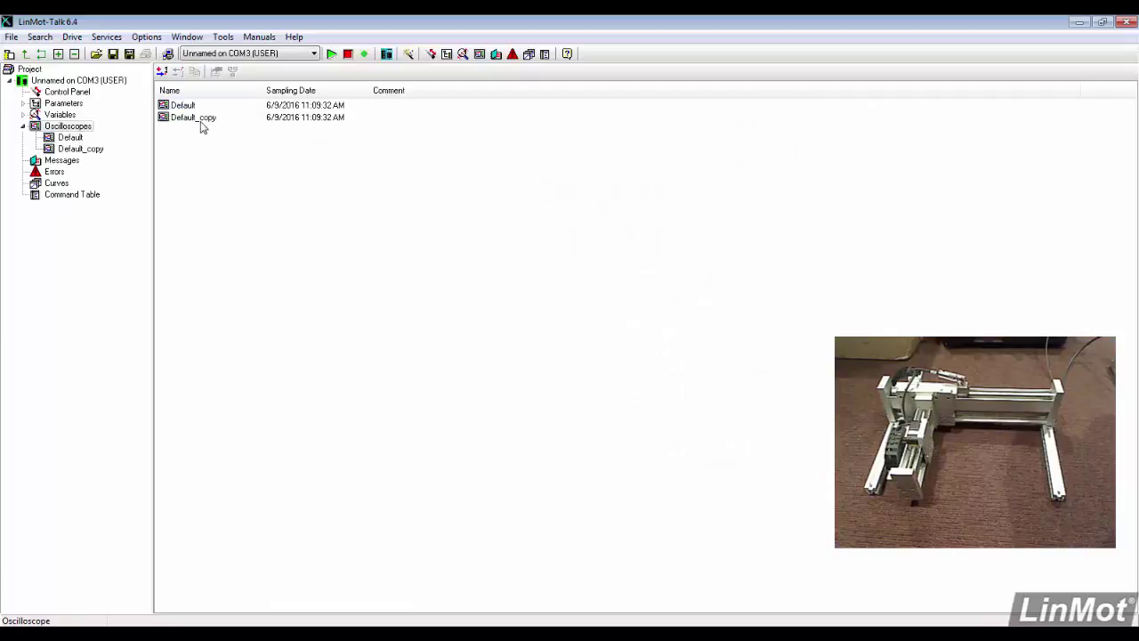
double_click(200, 118)
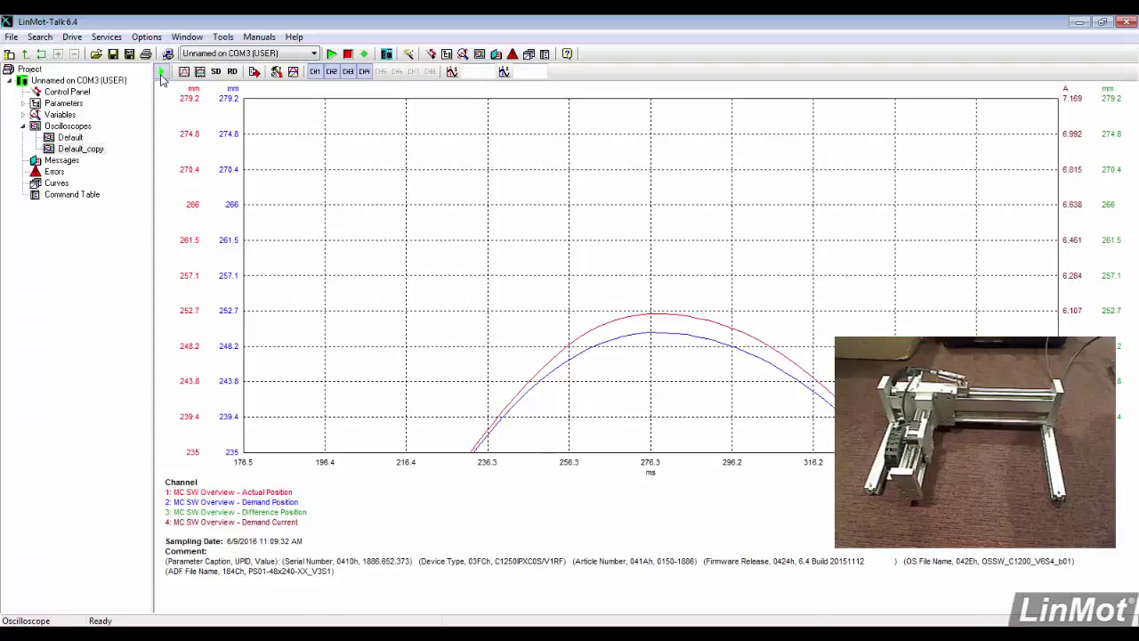
Start recording in the copied oscilloscope and send the time curve command with curve ID 13 again
click(161, 71)
click(430, 54)
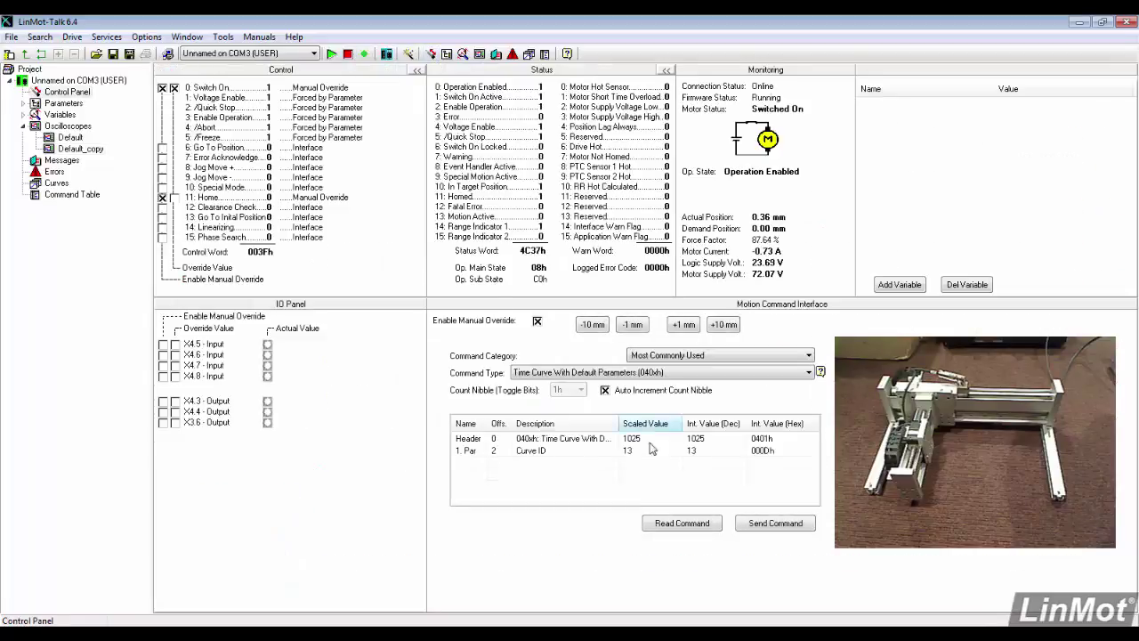
click(763, 524)
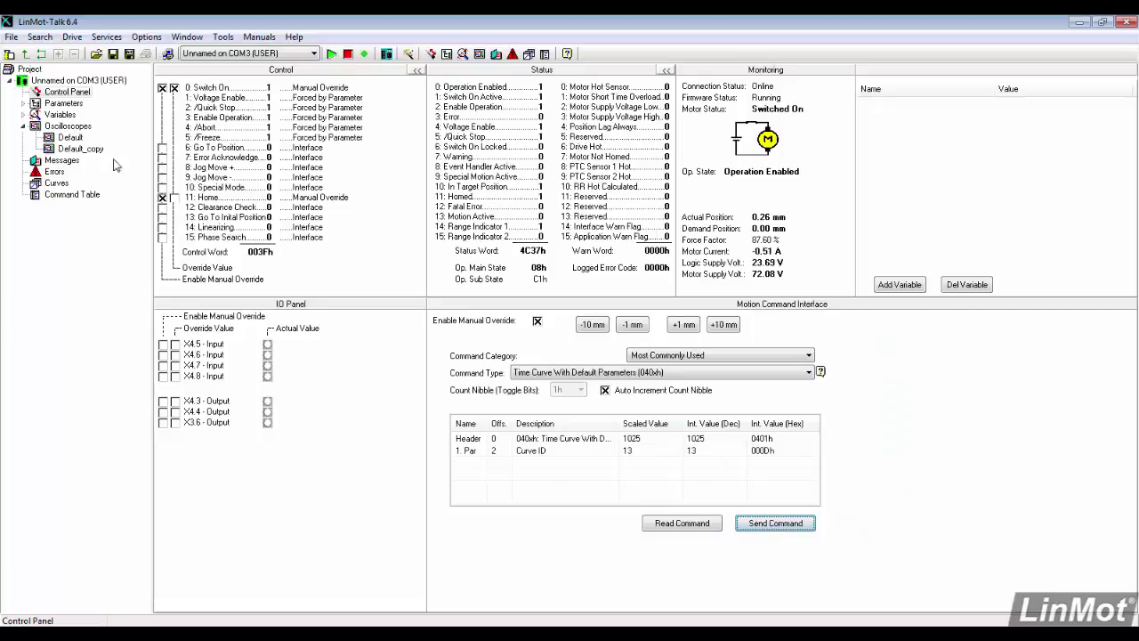
Compare the position peak in the Default_copy oscilloscope with the earlier recording in Default
click(79, 150)
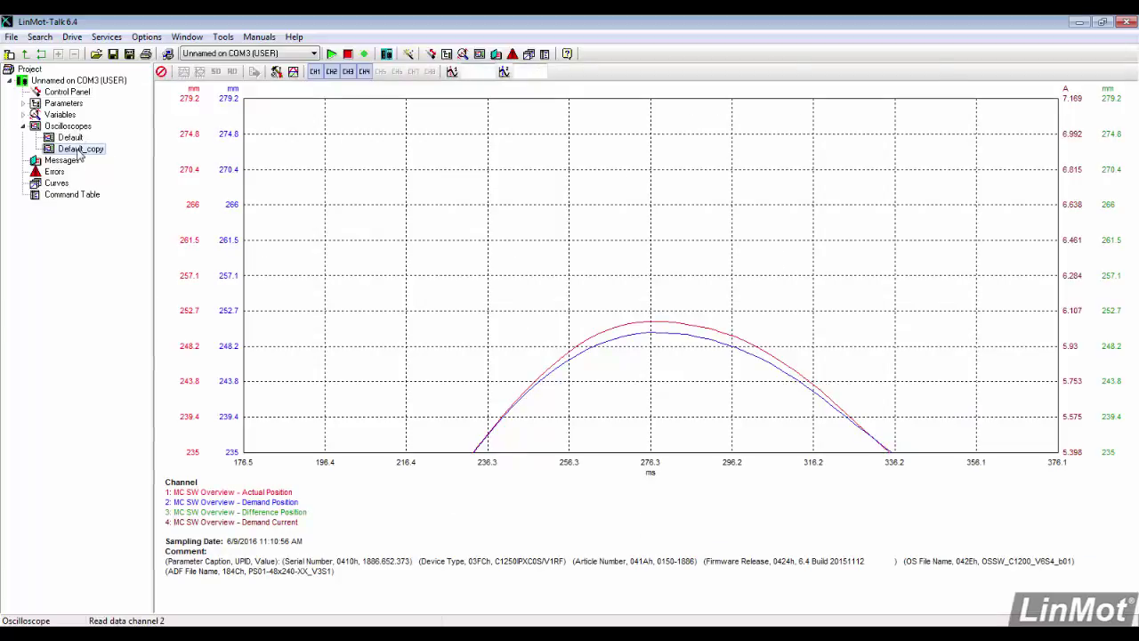
click(71, 138)
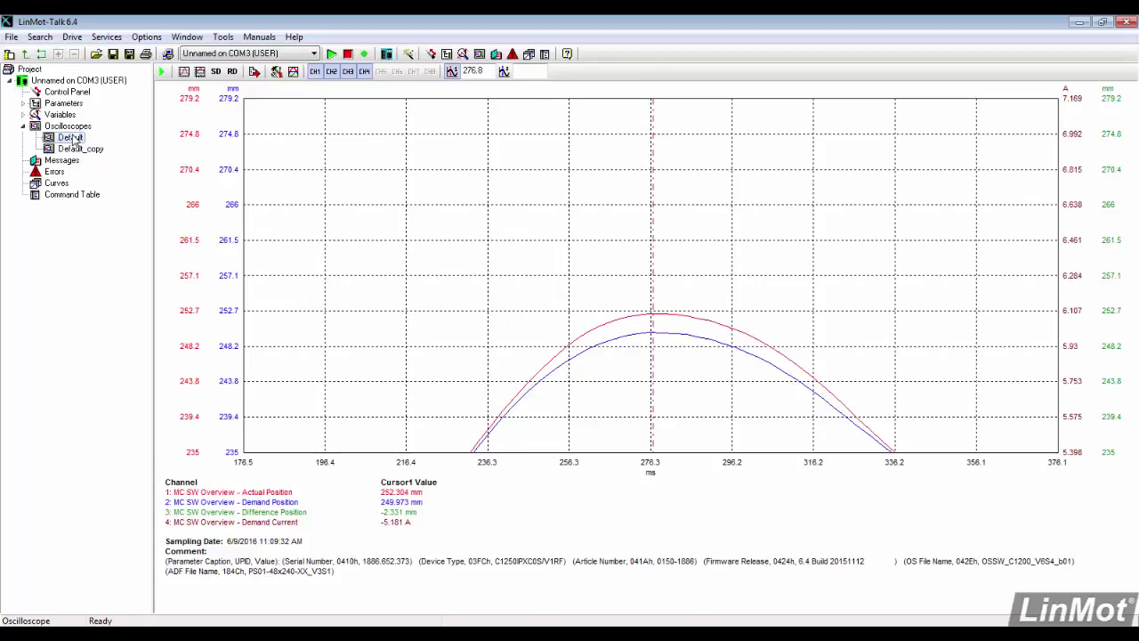
click(79, 149)
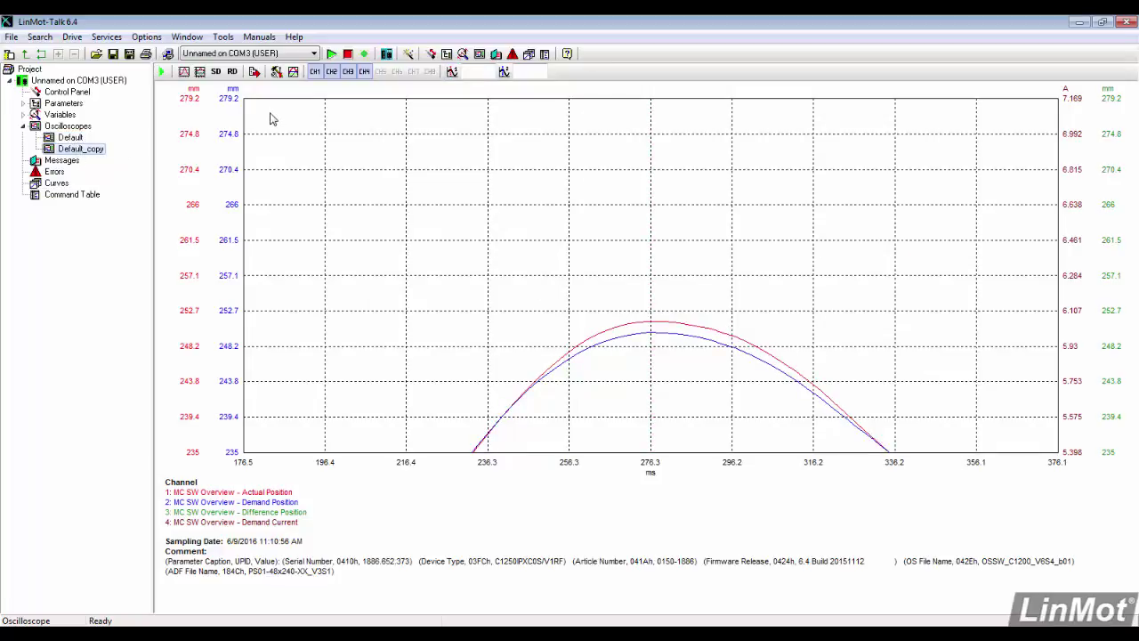
Apply the default stiff PID settings (P=5, D=7.5, I=0) in the Motor Wizard and finish it, stopping the firmware to write them
click(407, 53)
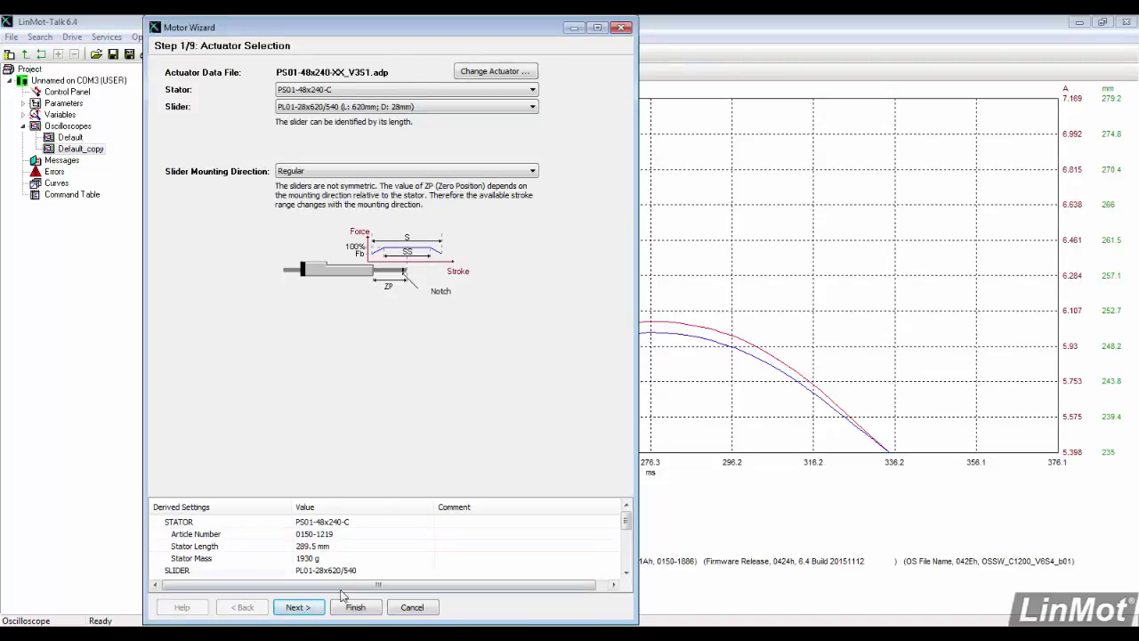
click(298, 607)
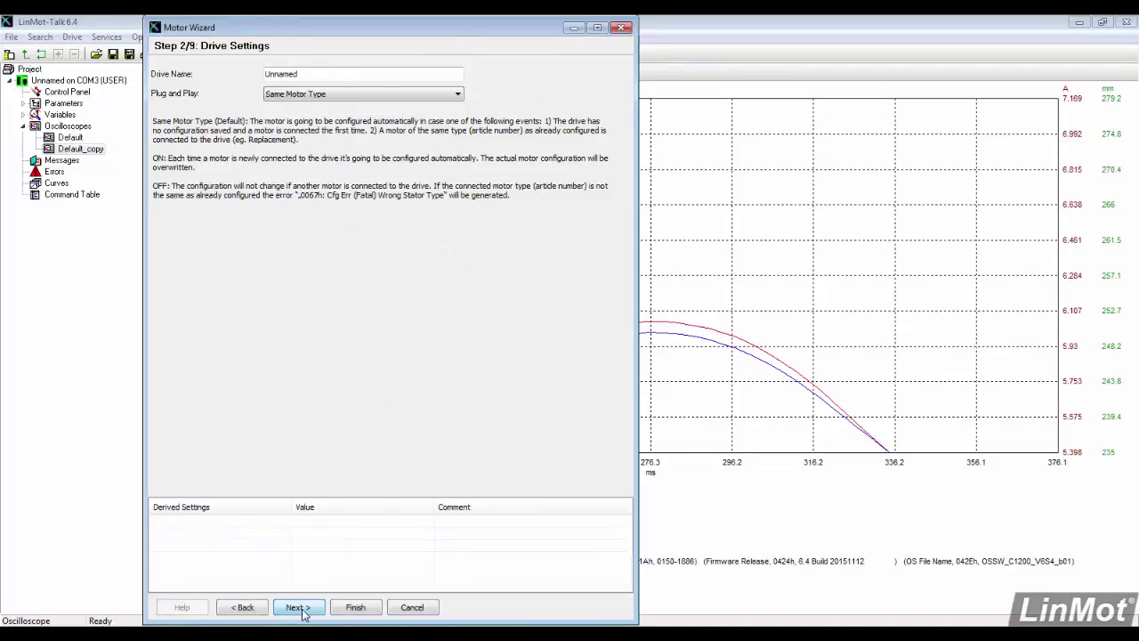
click(298, 606)
click(298, 607)
click(299, 606)
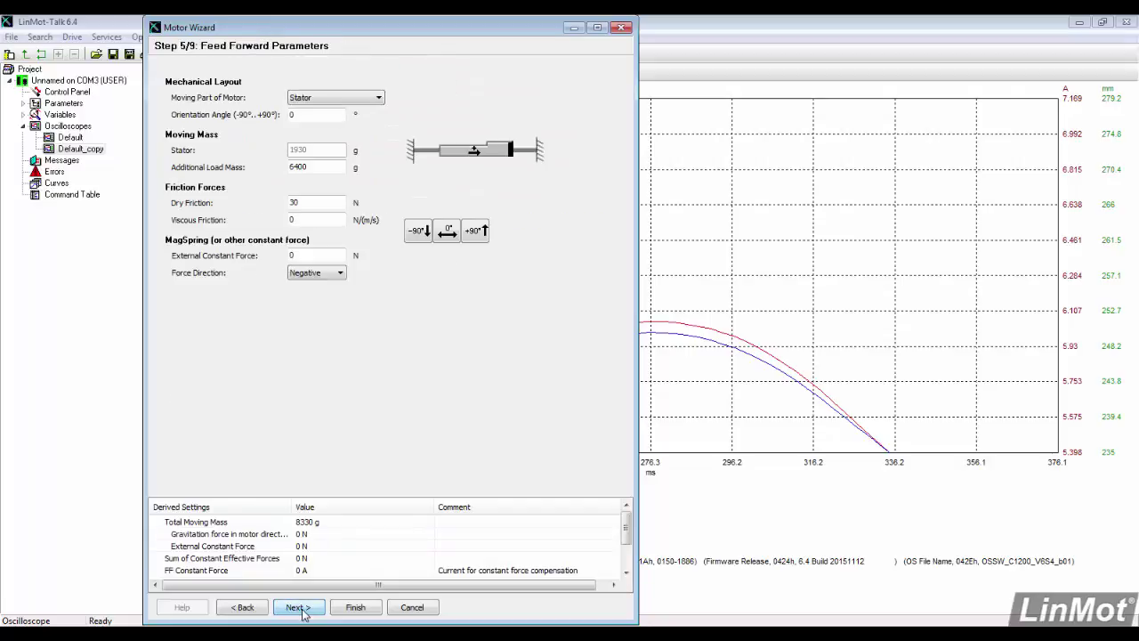
click(299, 606)
click(400, 116)
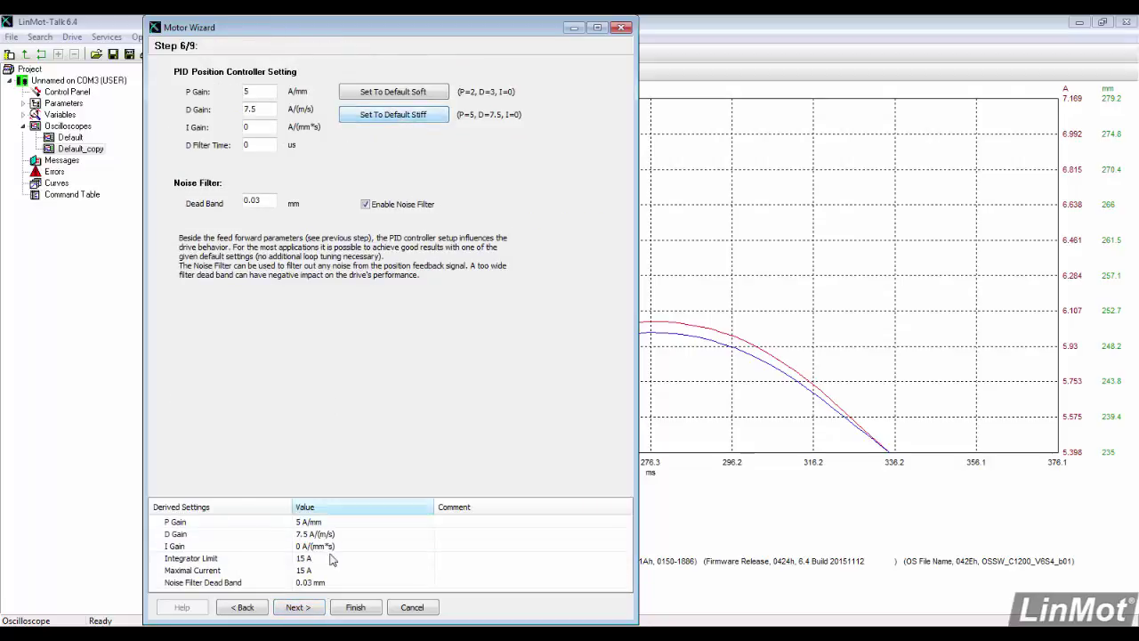
click(355, 608)
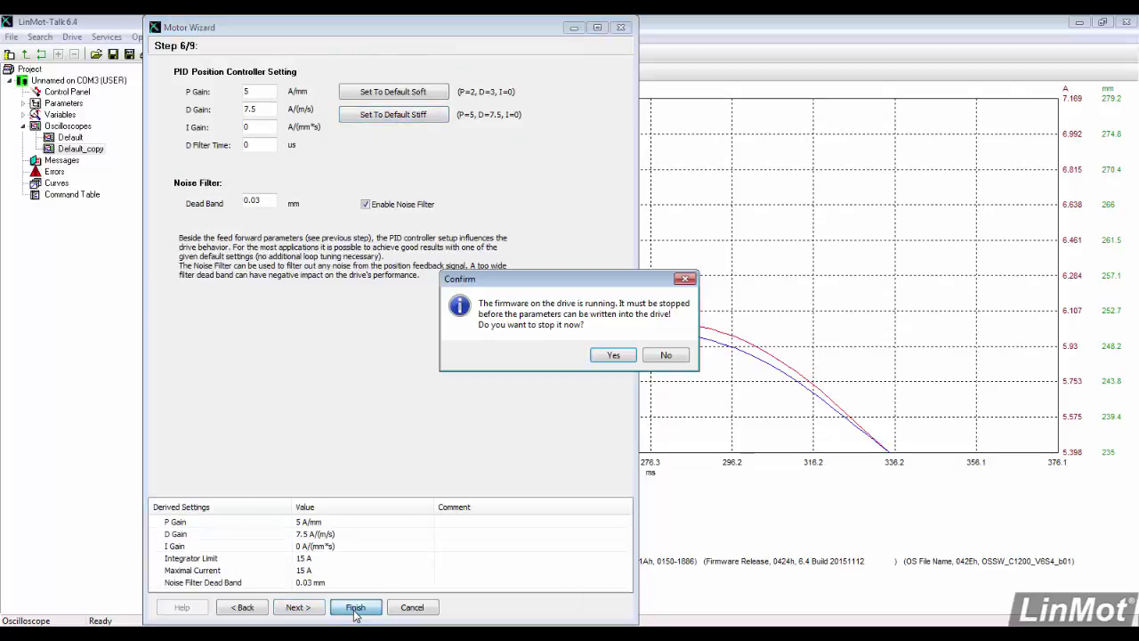
click(602, 357)
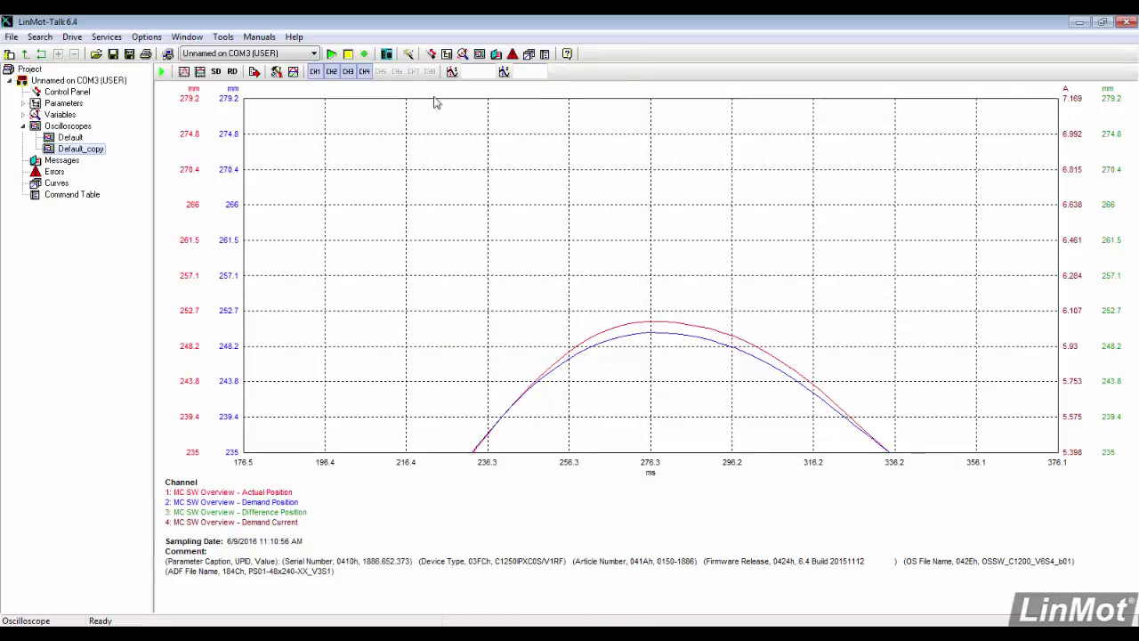
Restart the firmware from the Control Panel by rebooting the drive
click(430, 54)
click(331, 53)
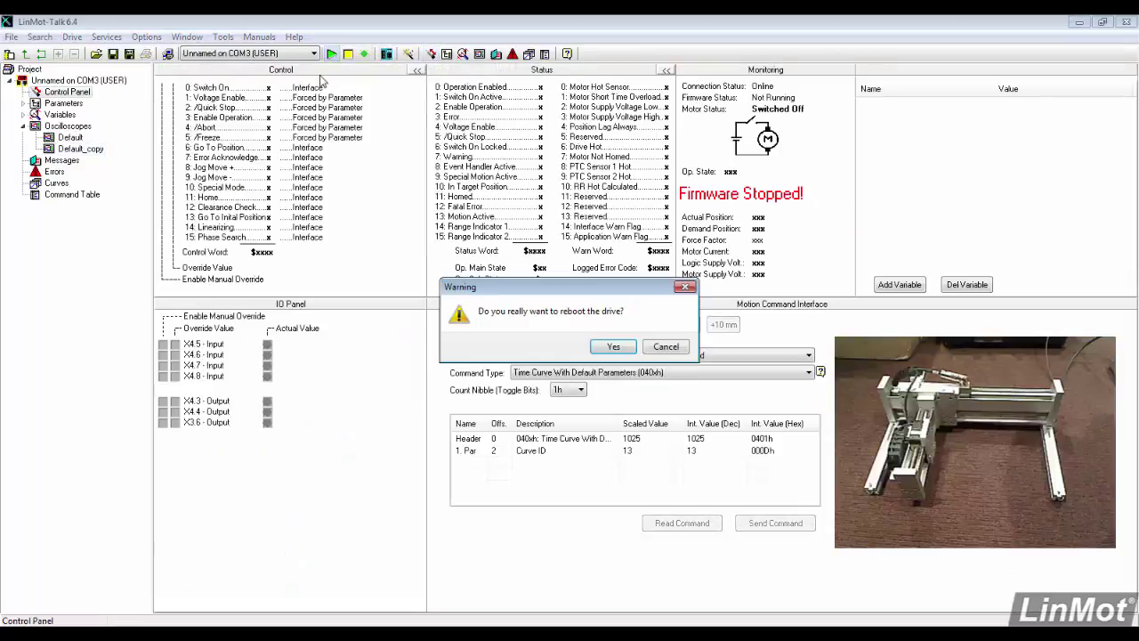
click(613, 347)
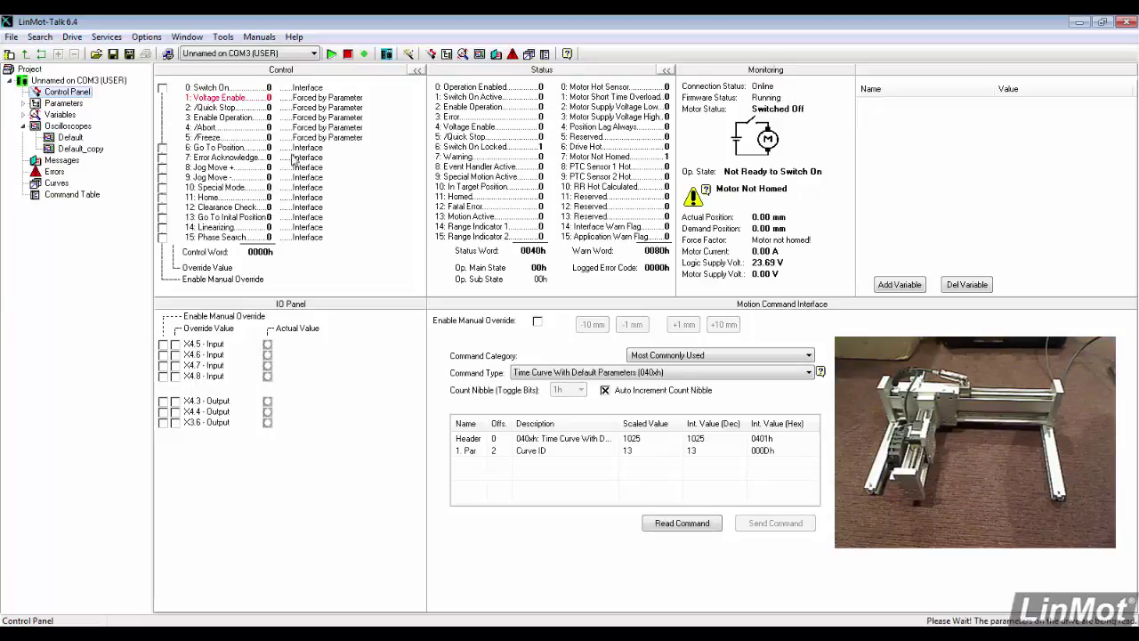
Switch the motor on through manual override, run the Home command, and clear the Home bit once homing is done
click(162, 87)
click(173, 88)
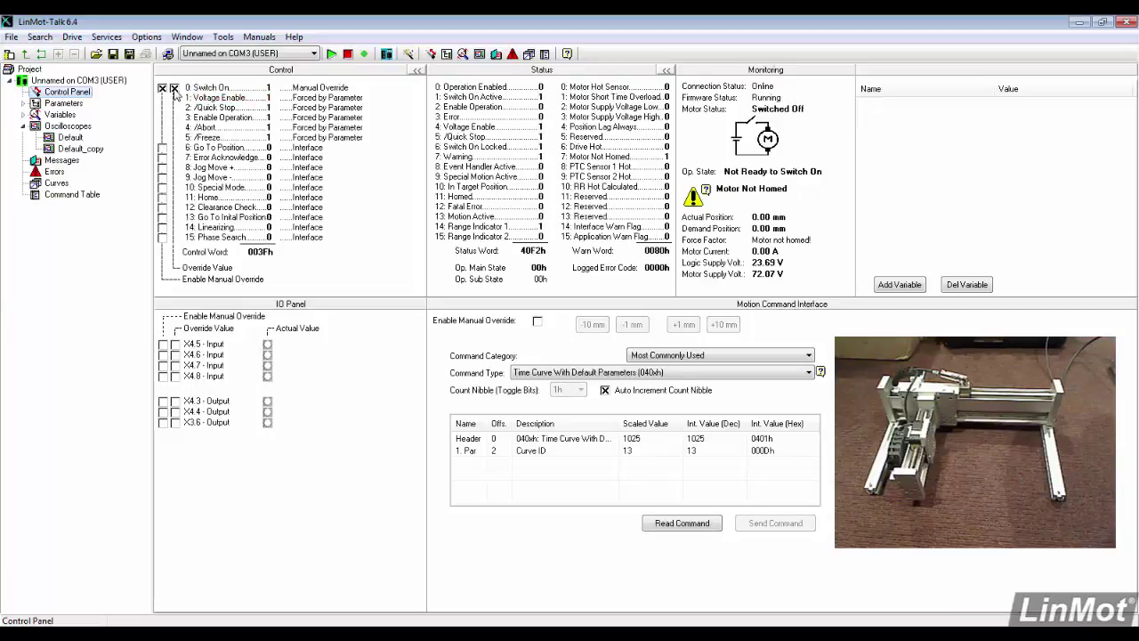
click(173, 89)
click(173, 88)
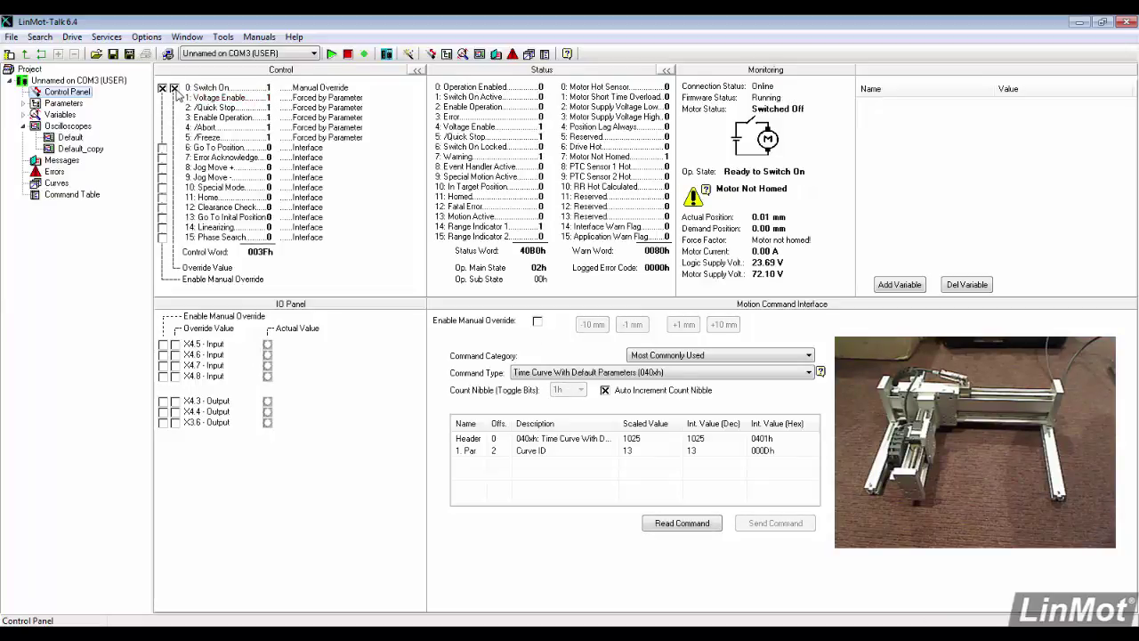
click(161, 196)
click(174, 197)
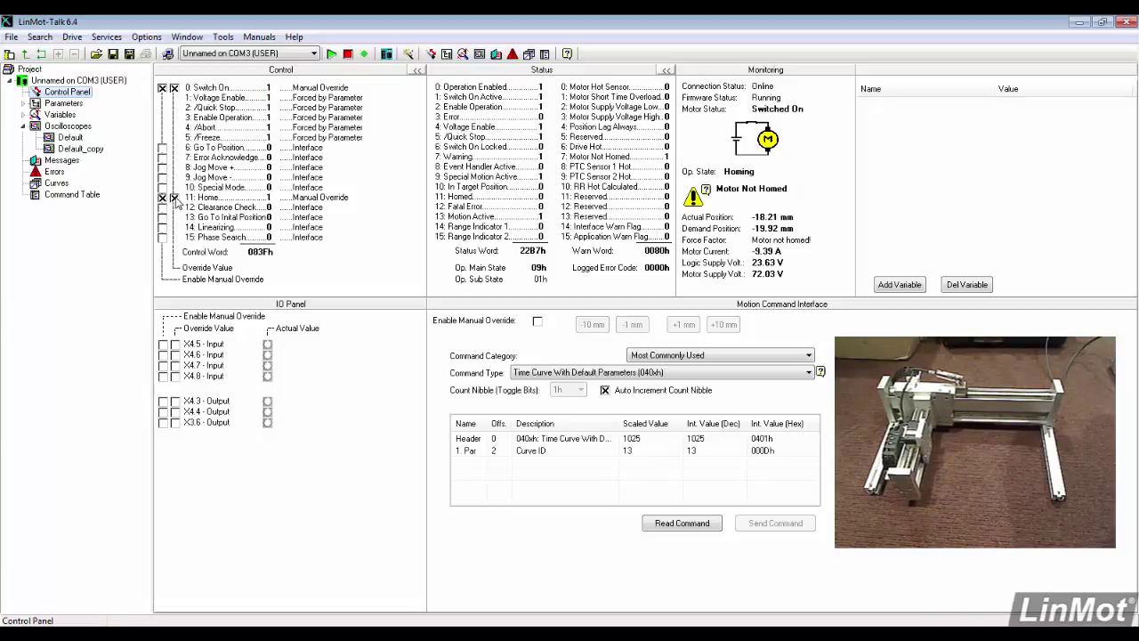
click(174, 196)
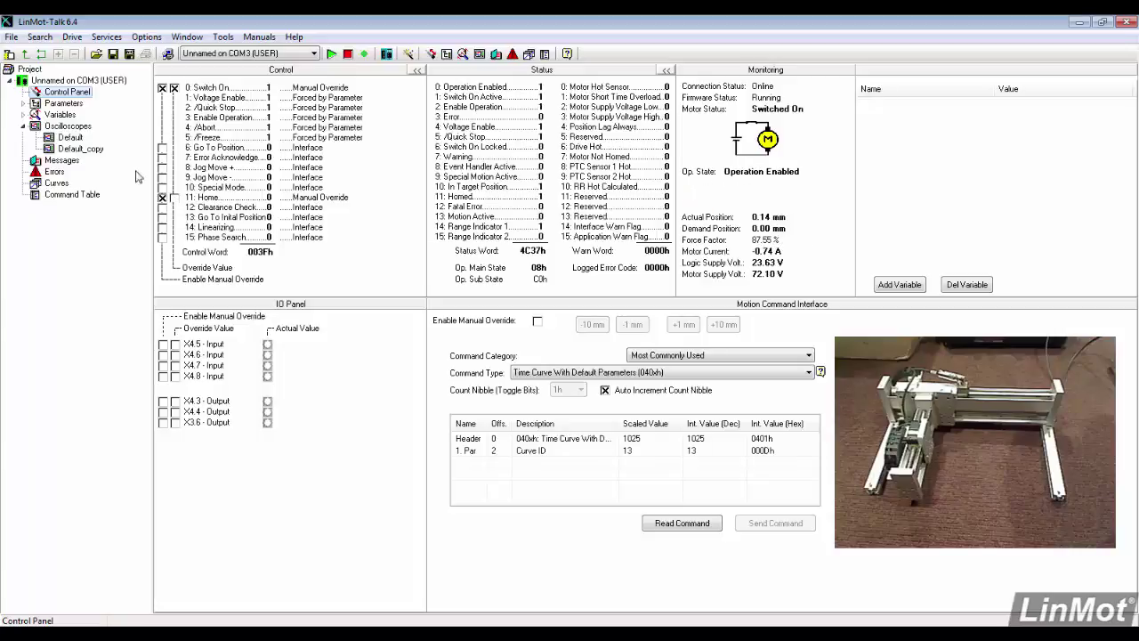
Duplicate the Default_copy oscilloscope and open the duplicate
click(80, 126)
click(191, 116)
right_click(187, 118)
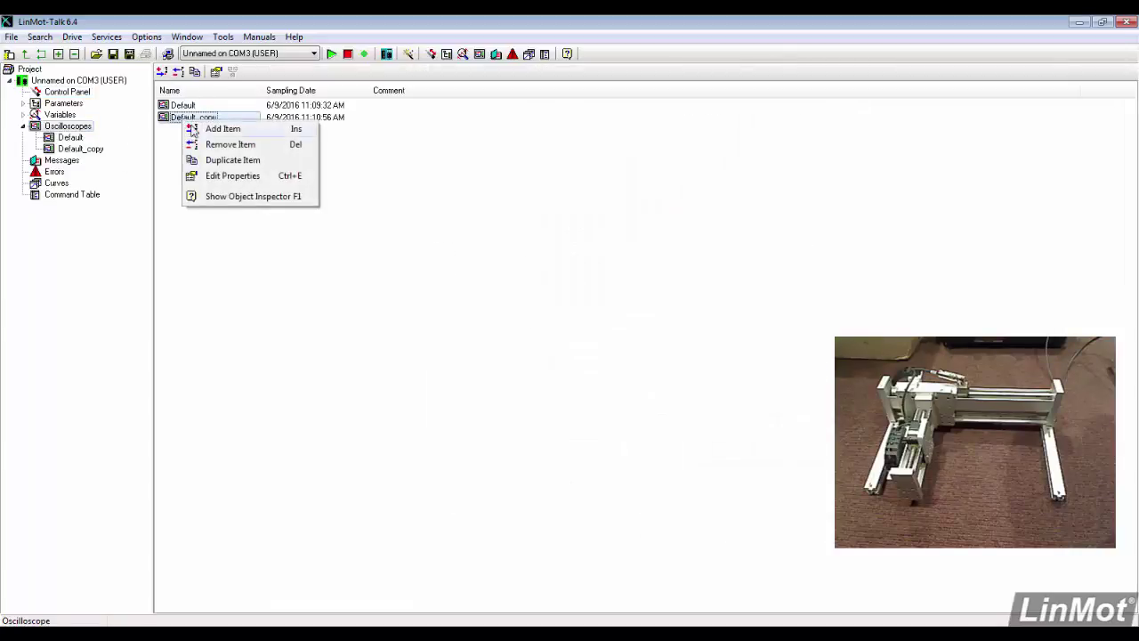
click(222, 160)
double_click(195, 129)
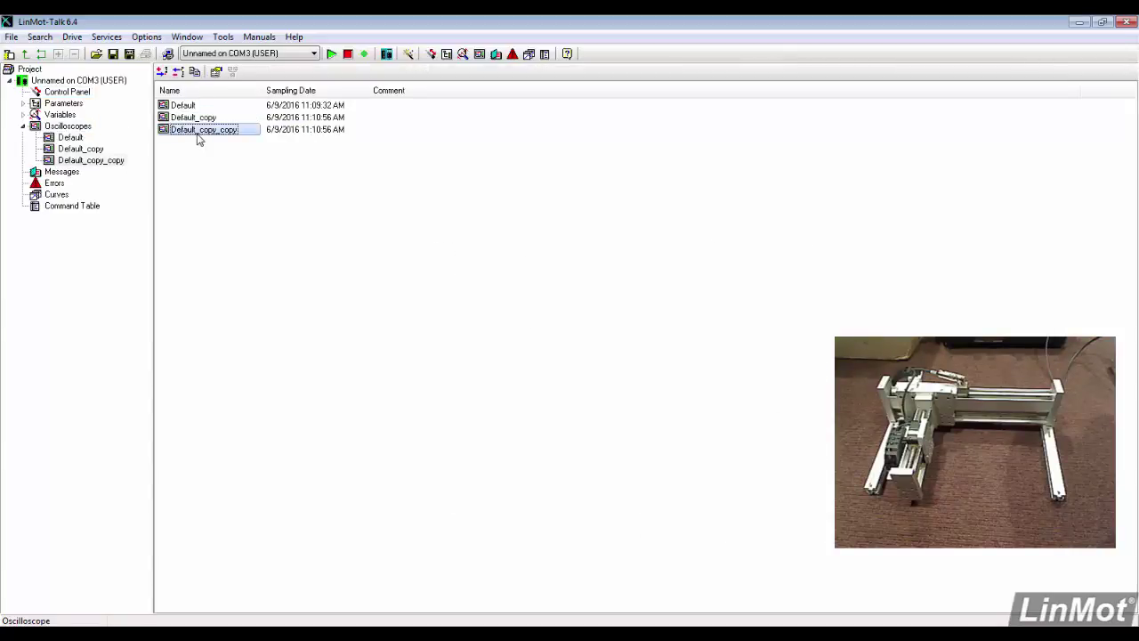
Start recording in Default_copy_copy, send the time curve command with curve ID 13, and view the new recording
click(162, 73)
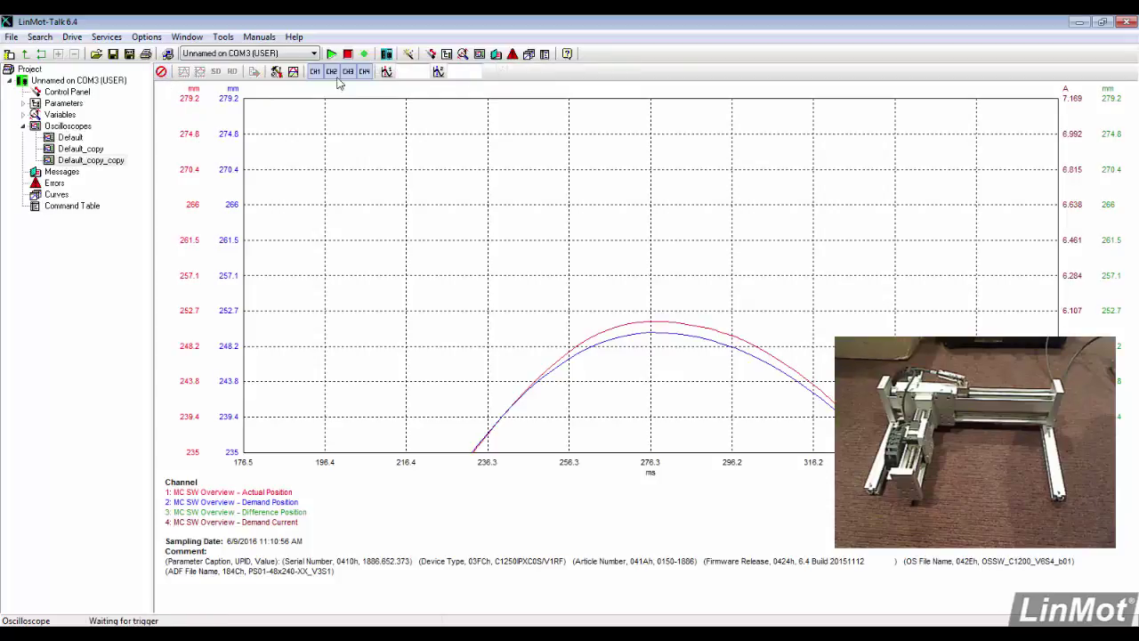
click(431, 56)
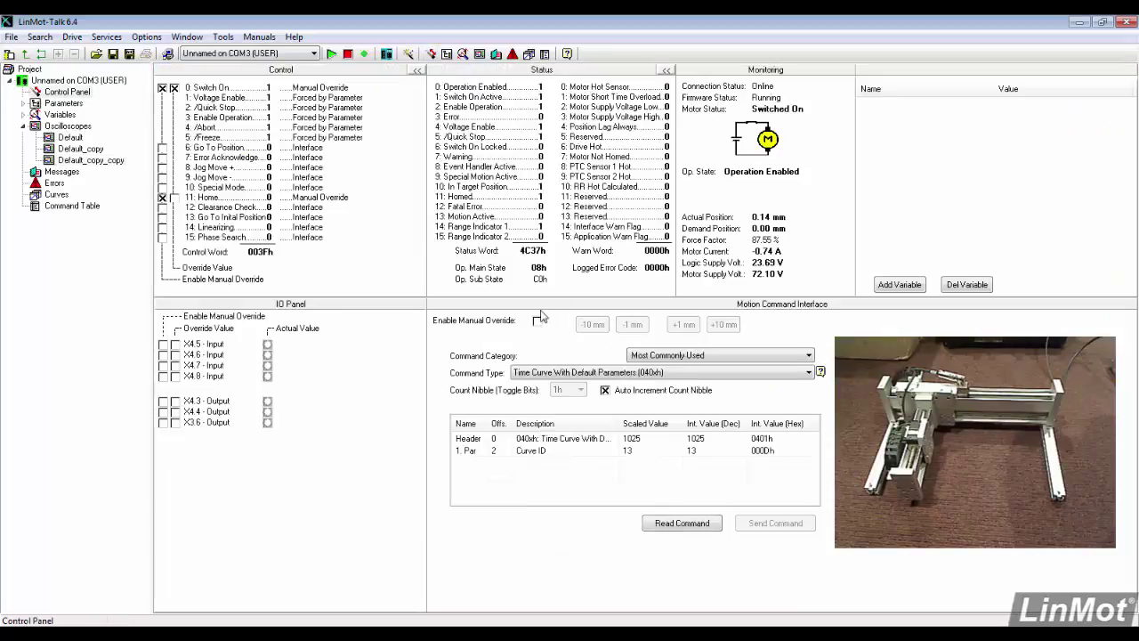
click(777, 527)
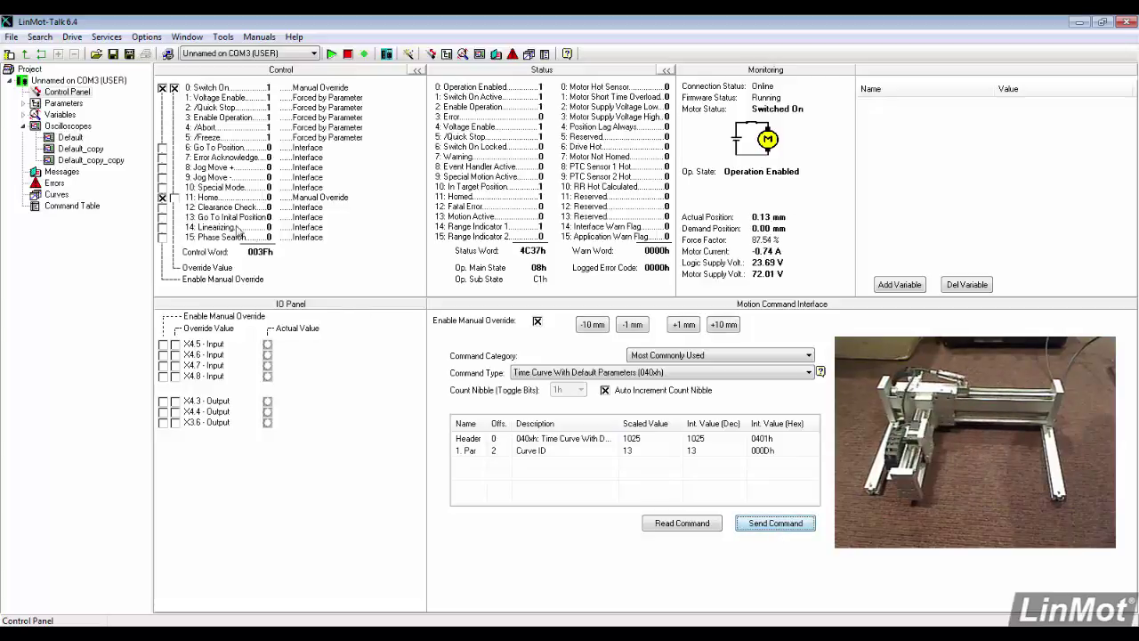
click(100, 162)
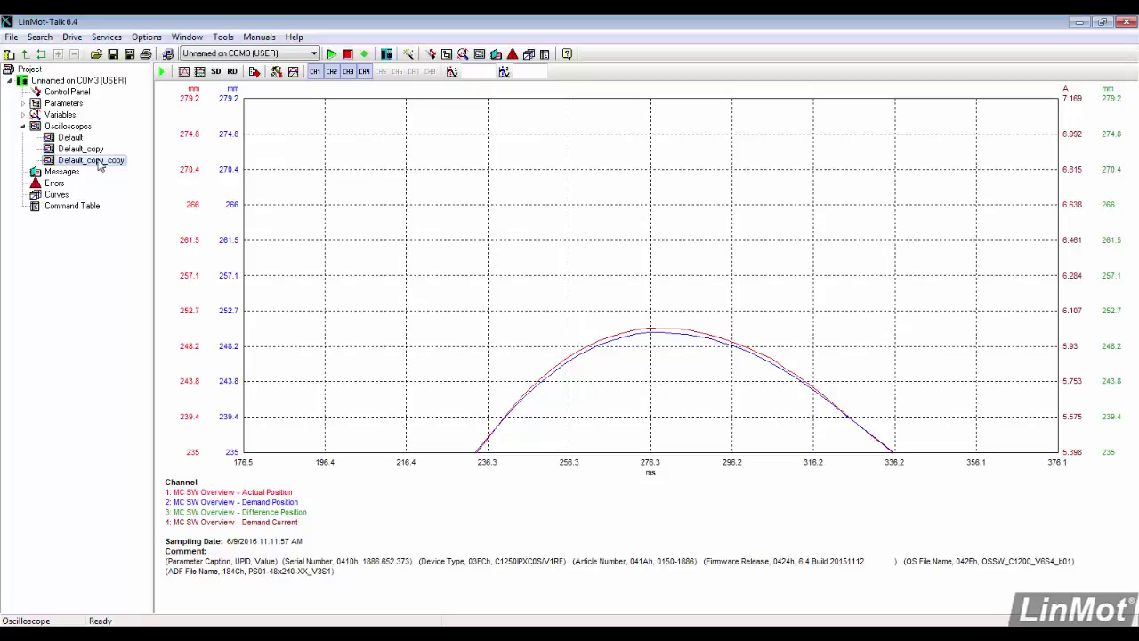
Set the D Filter Time to 800 us in the Position Controller's Control Parameter Set A
click(24, 103)
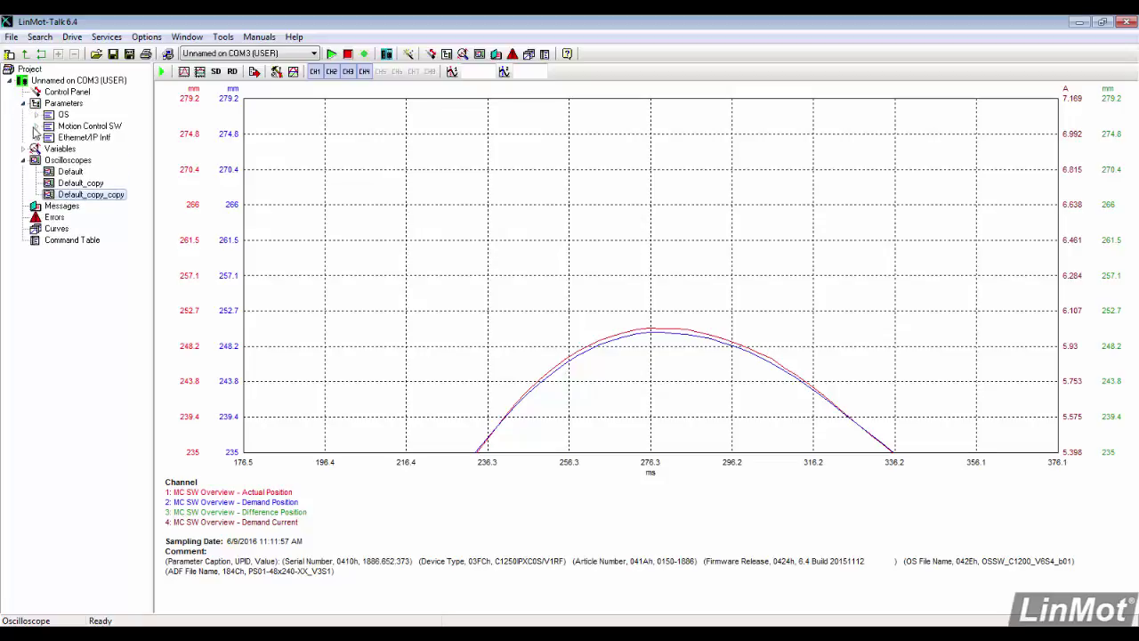
click(37, 127)
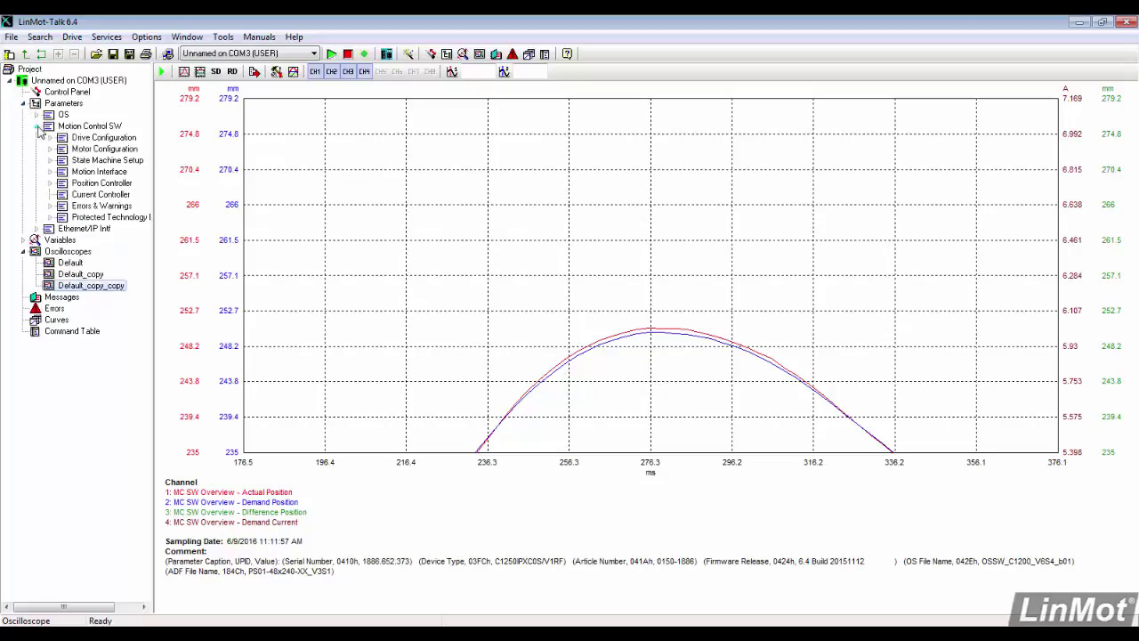
click(49, 182)
click(99, 217)
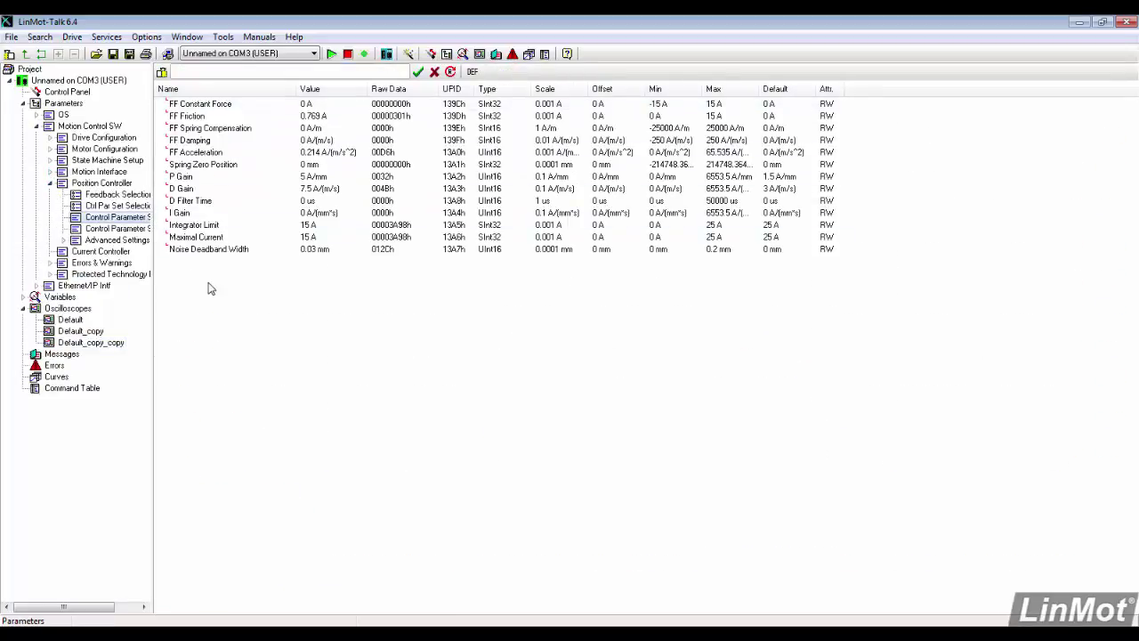
click(257, 216)
text(20)
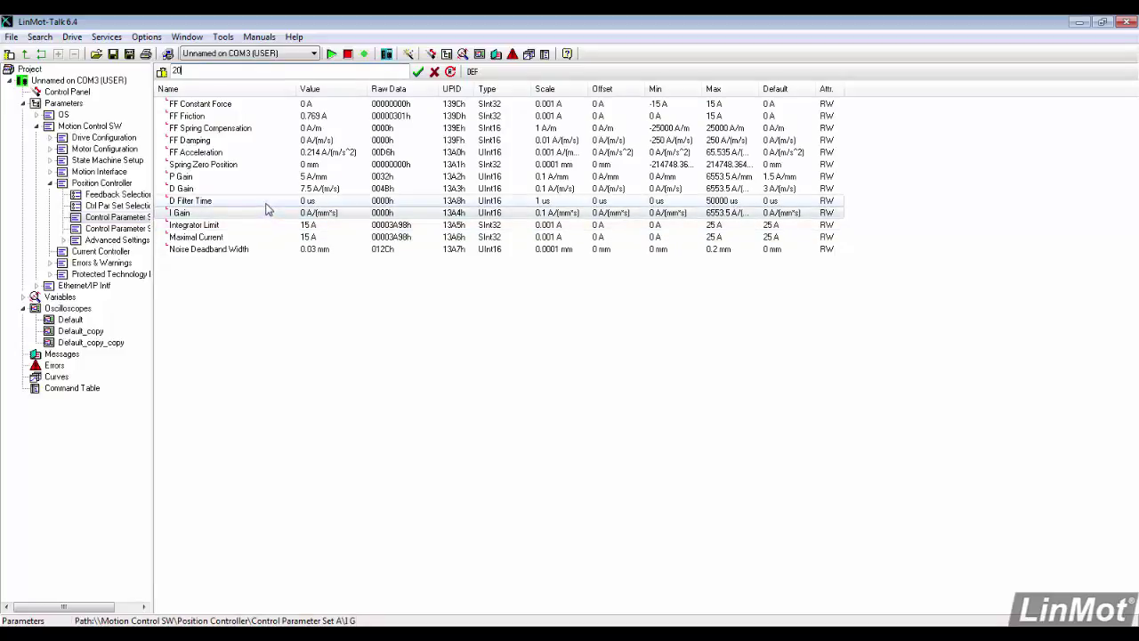
click(267, 203)
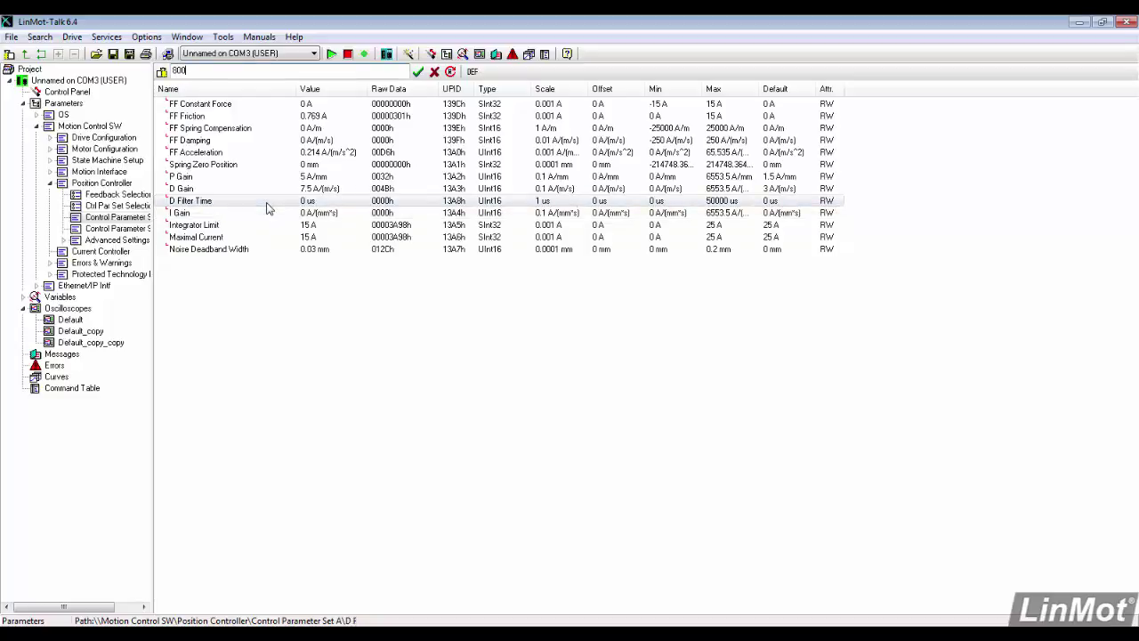
key(Return)
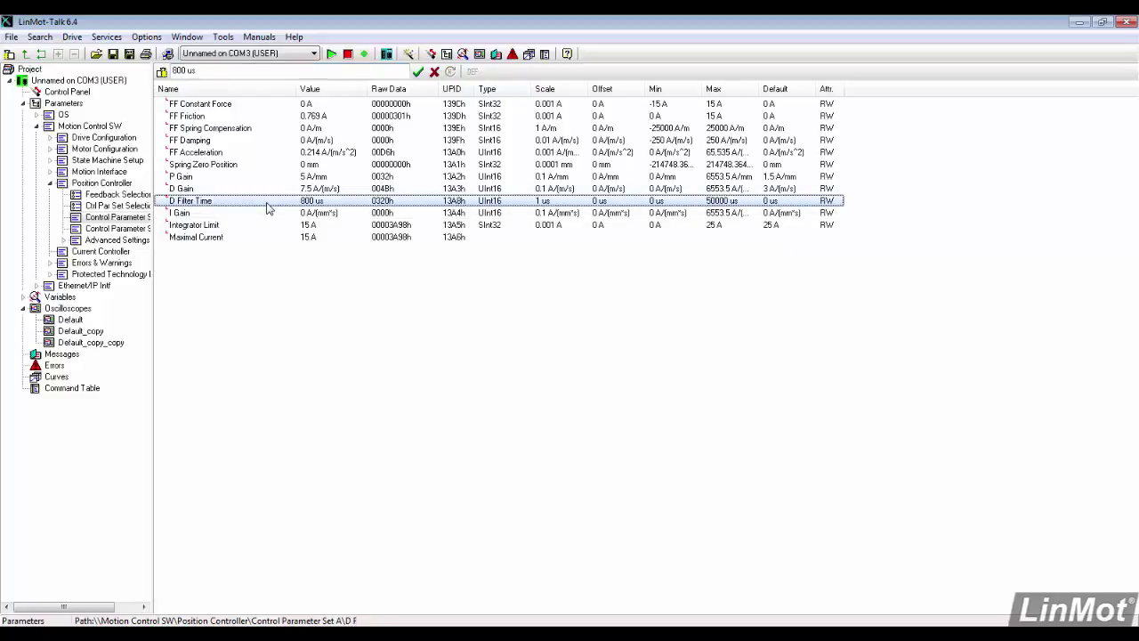
Set the I Gain to 20 A/(mm*s) in Control Parameter Set A
click(278, 218)
text(20)
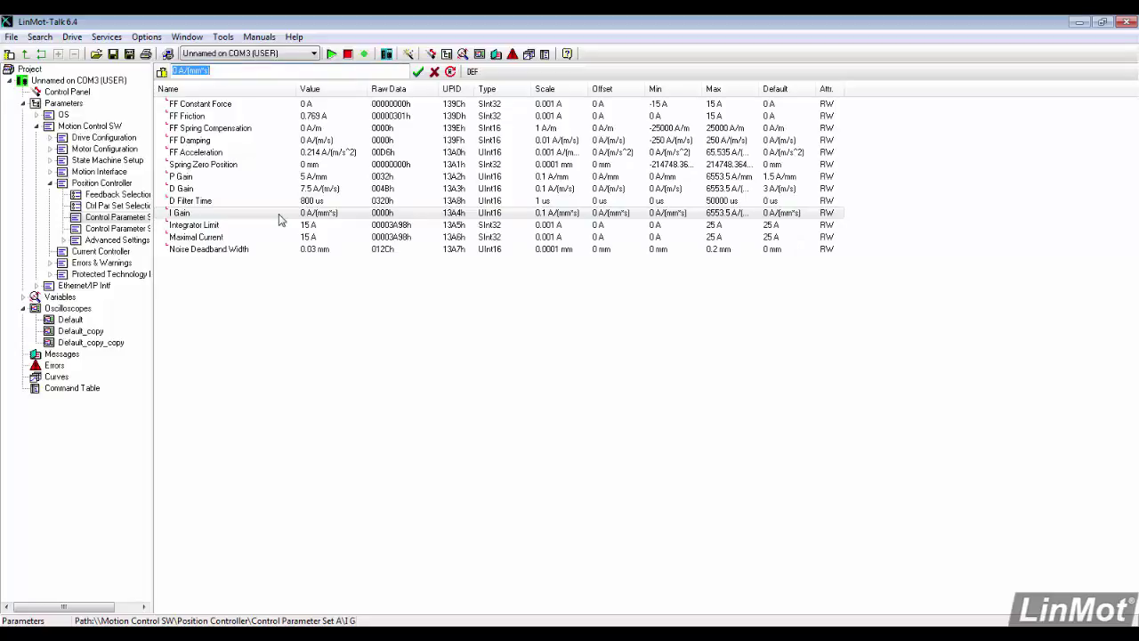
key(Return)
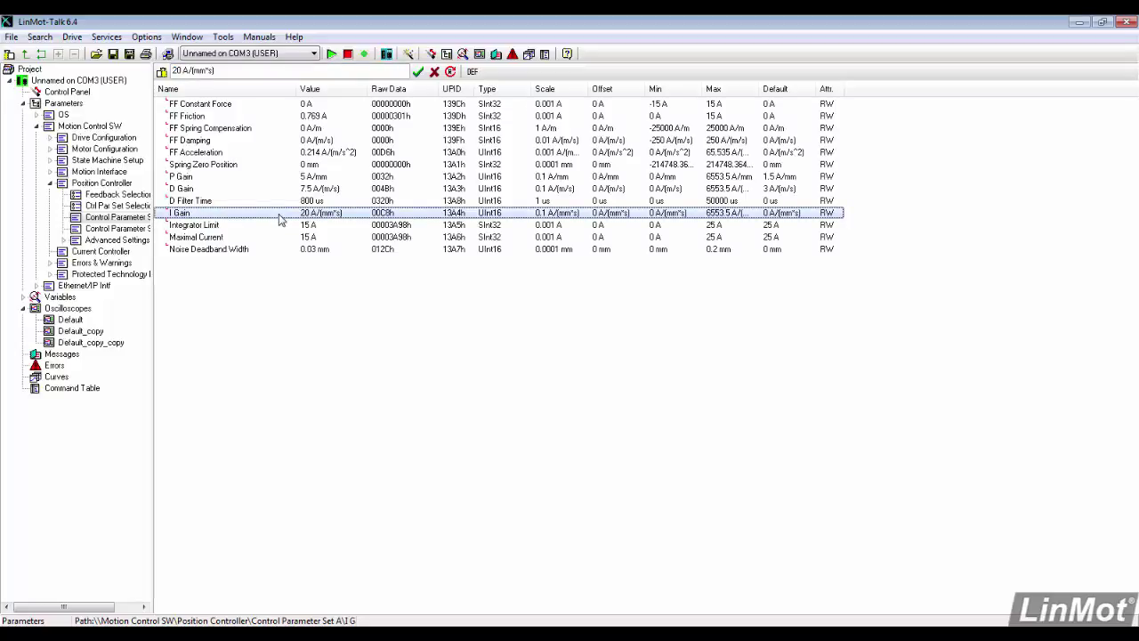
Duplicate the Default_copy_copy oscilloscope and open the new copy
click(94, 308)
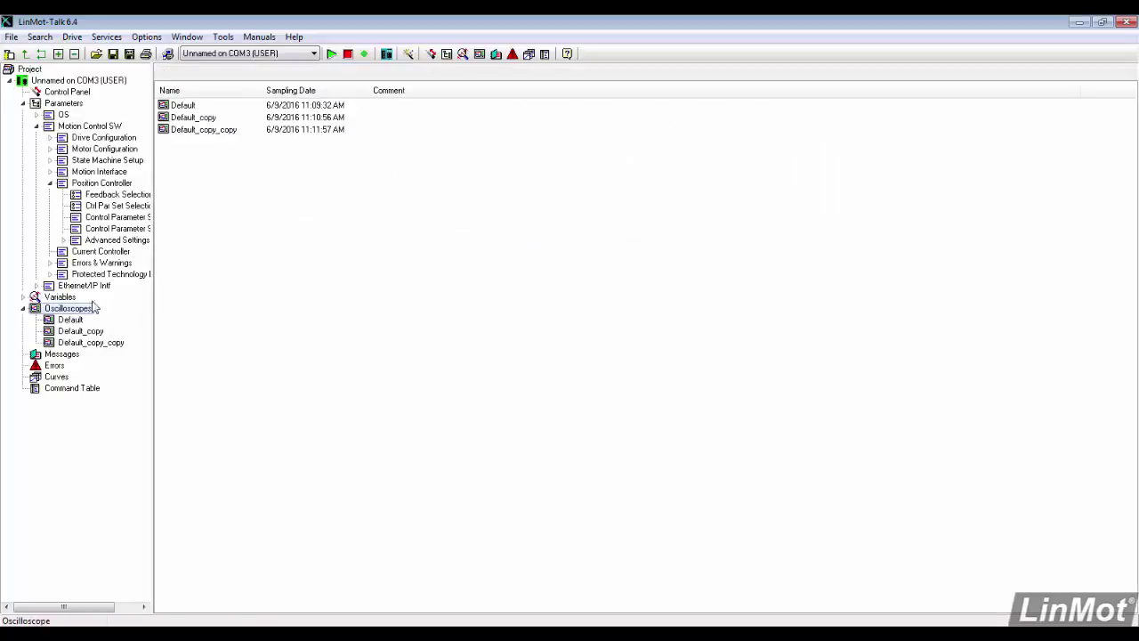
right_click(235, 133)
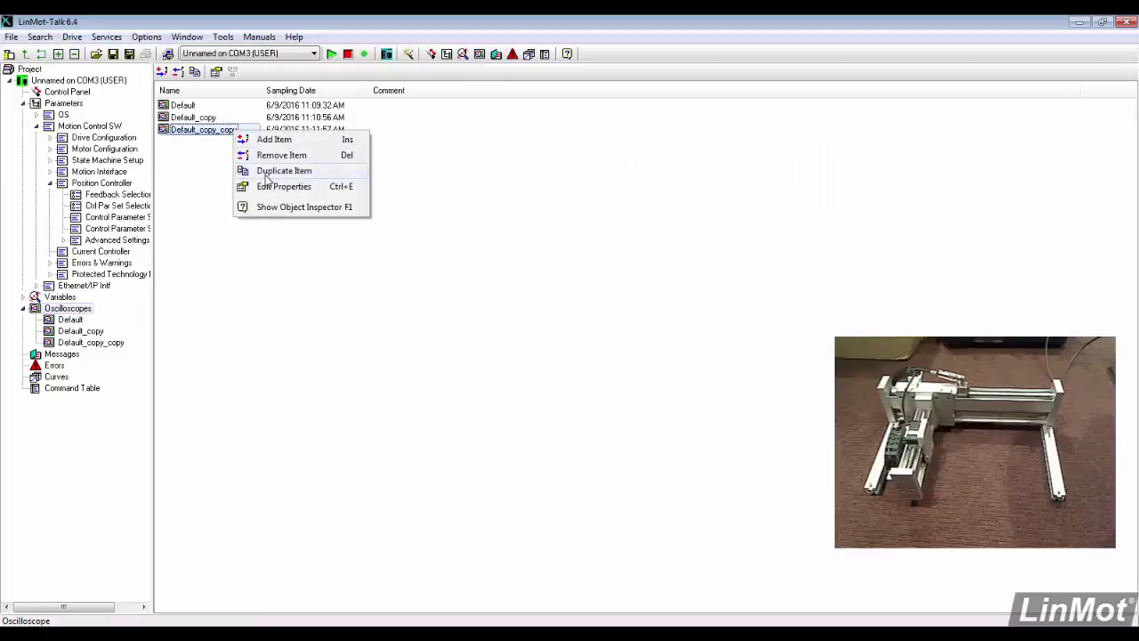
click(265, 172)
double_click(234, 149)
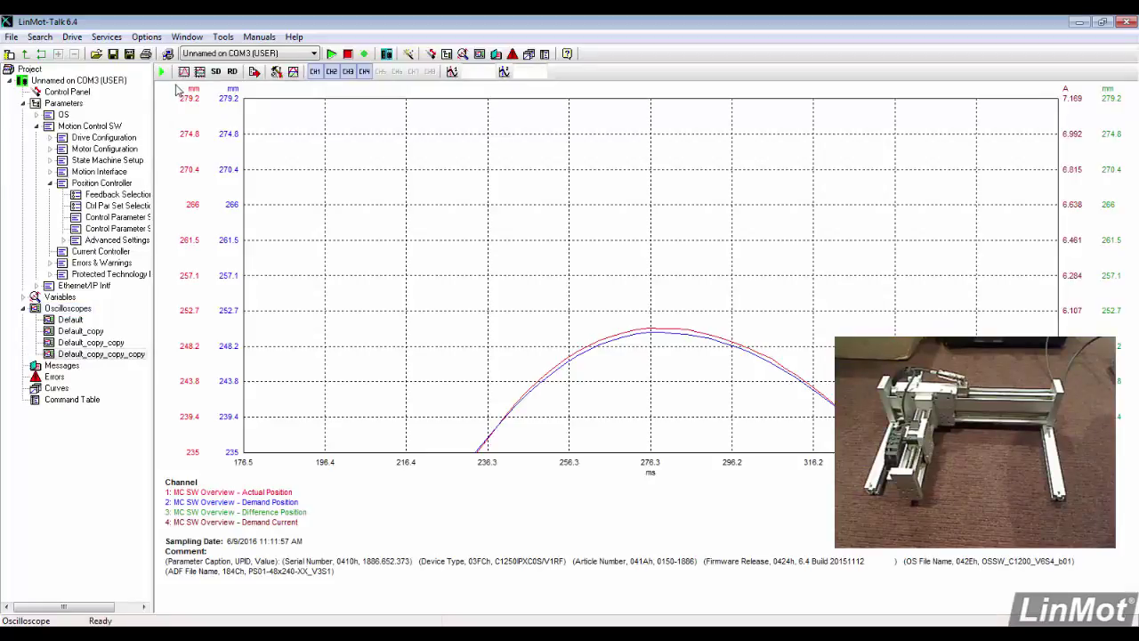
Send the time curve command with curve ID 13 again to record the motion in Default_copy_copy_copy
click(431, 54)
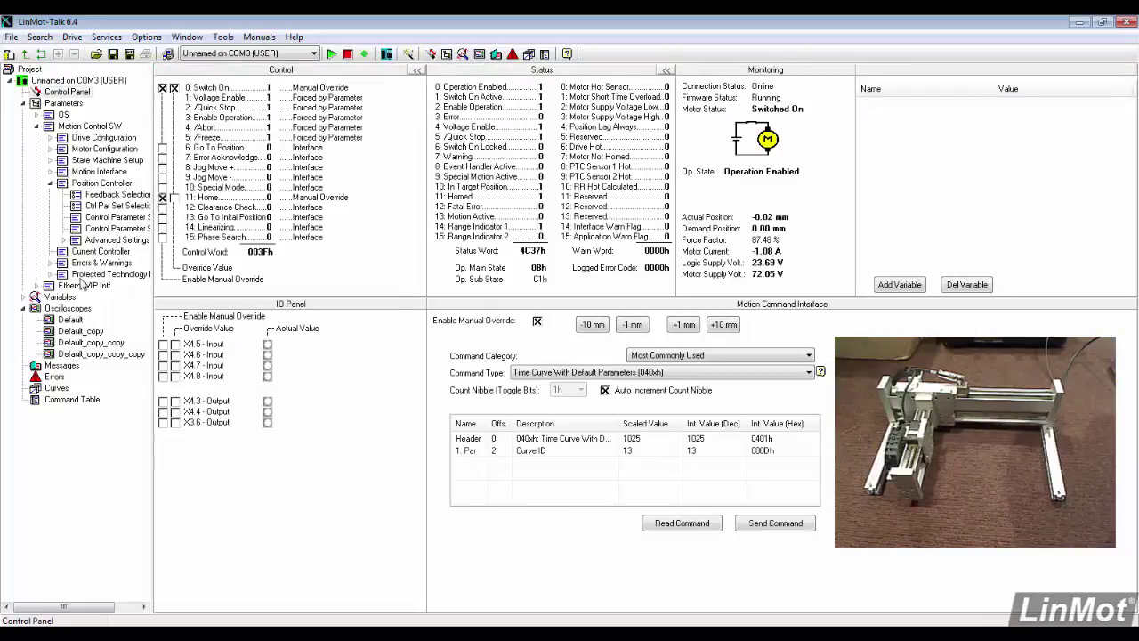
click(774, 525)
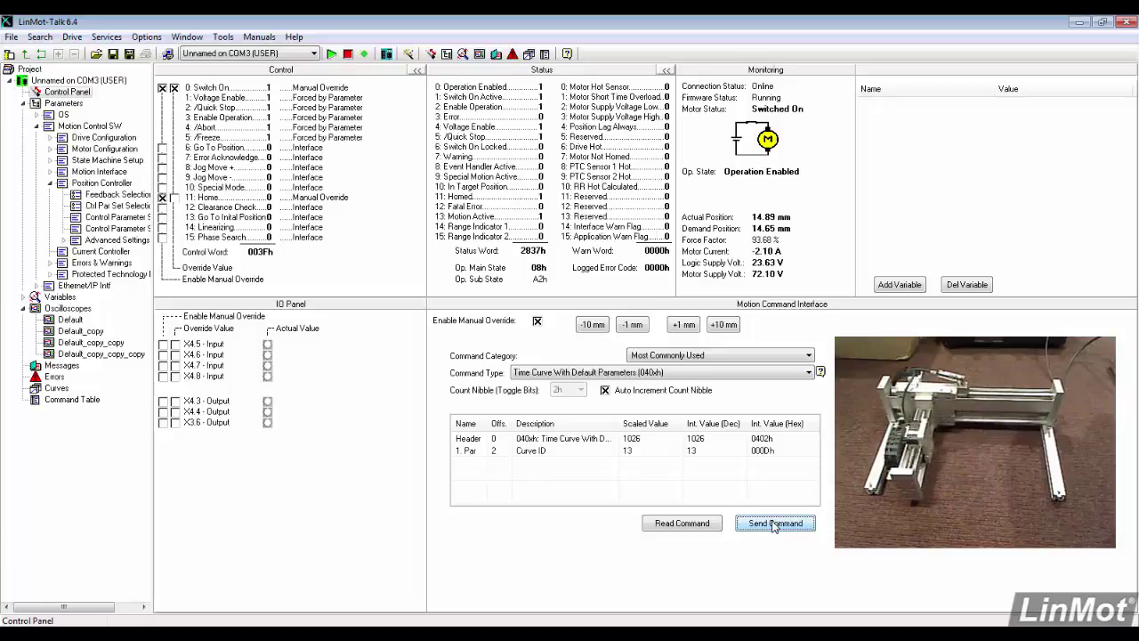
Compare the position peak in Default_copy_copy_copy with the recording in Default_copy_copy
click(121, 361)
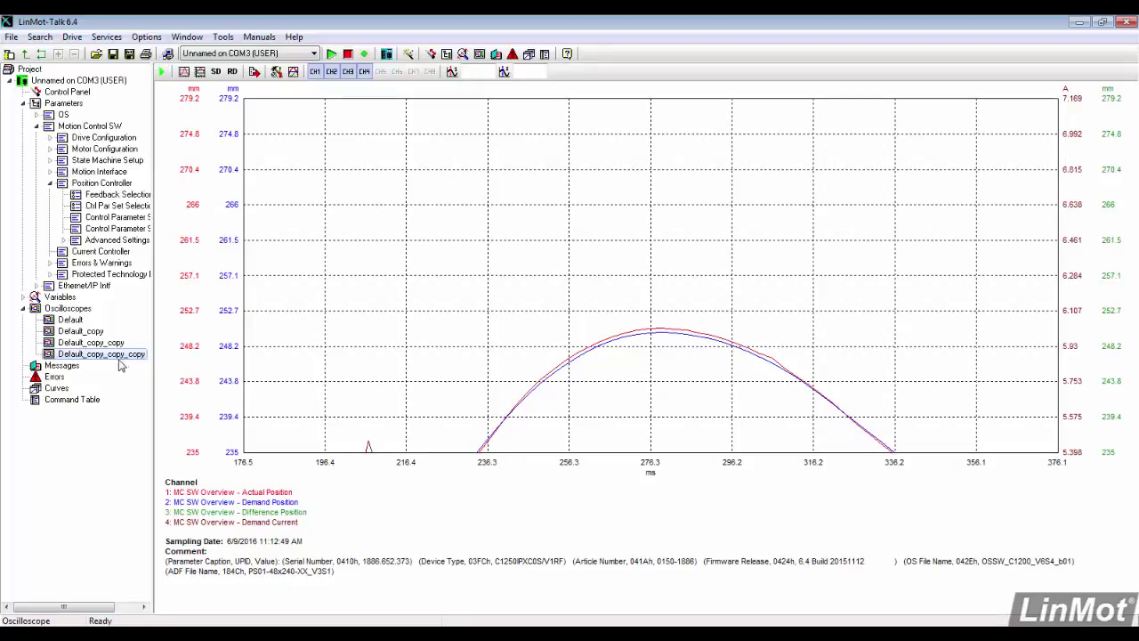
click(100, 345)
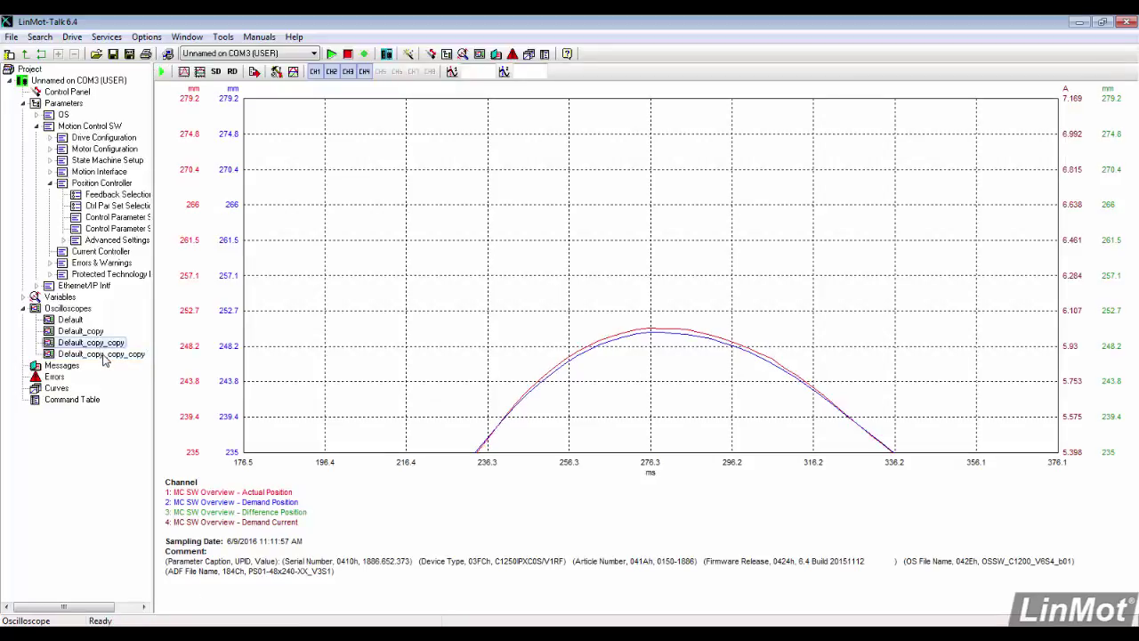
click(103, 356)
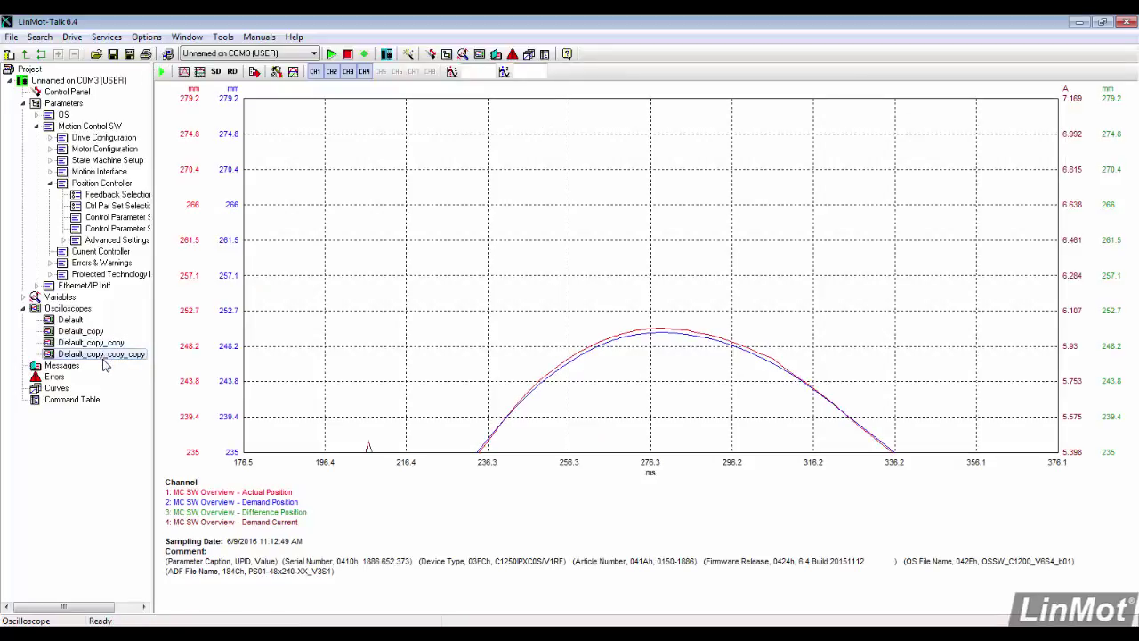